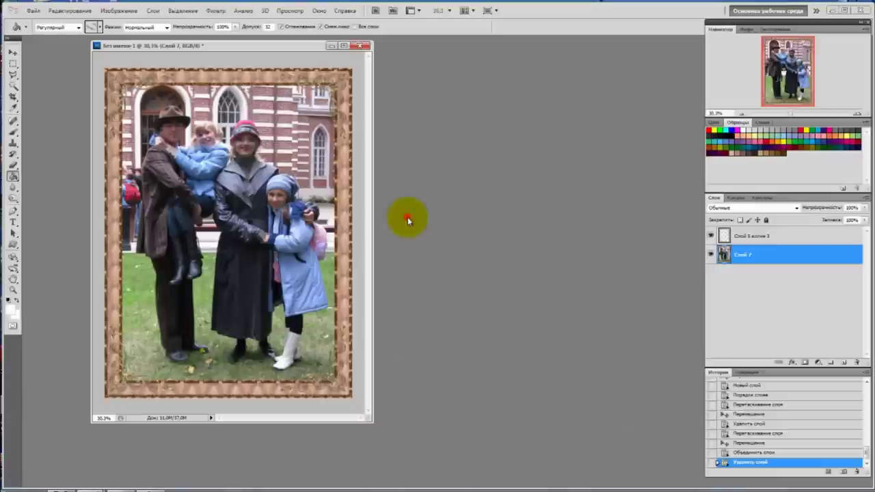
# Check the frame with the photo layer hidden and restored, and shrink the document window and move it aside.
pyautogui.click(711, 255)
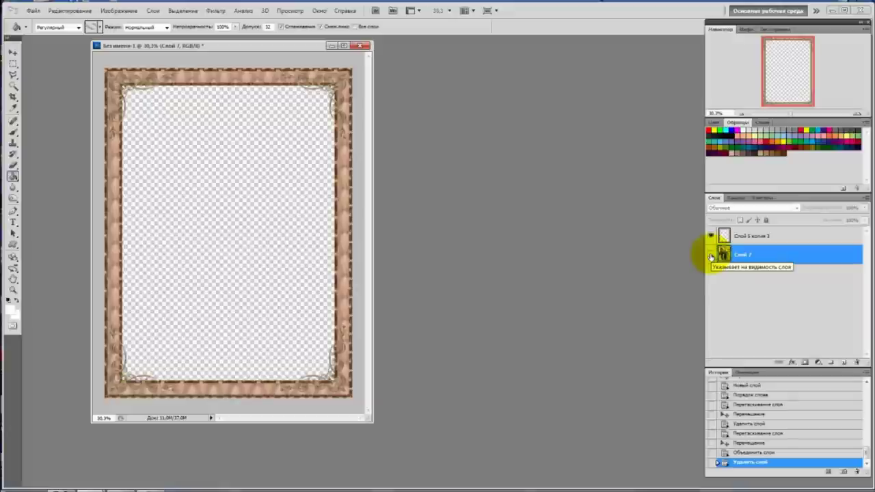
pyautogui.click(711, 255)
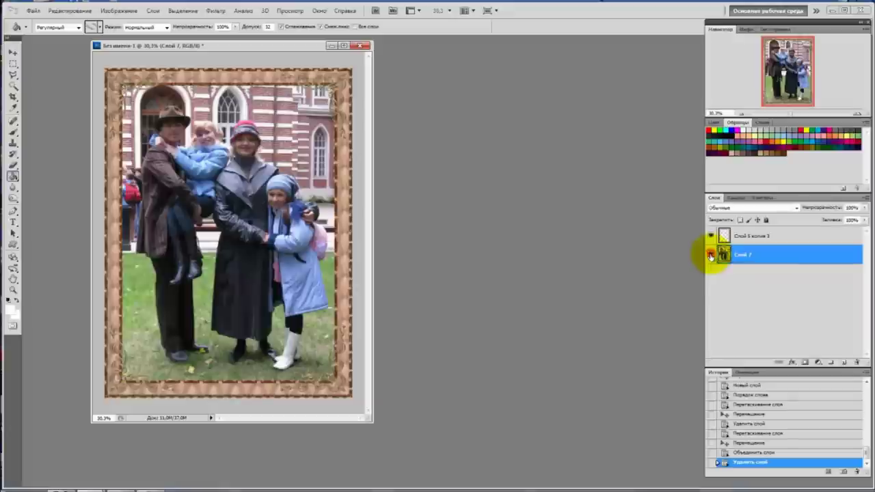
pyautogui.scroll(-5, 307, 244)
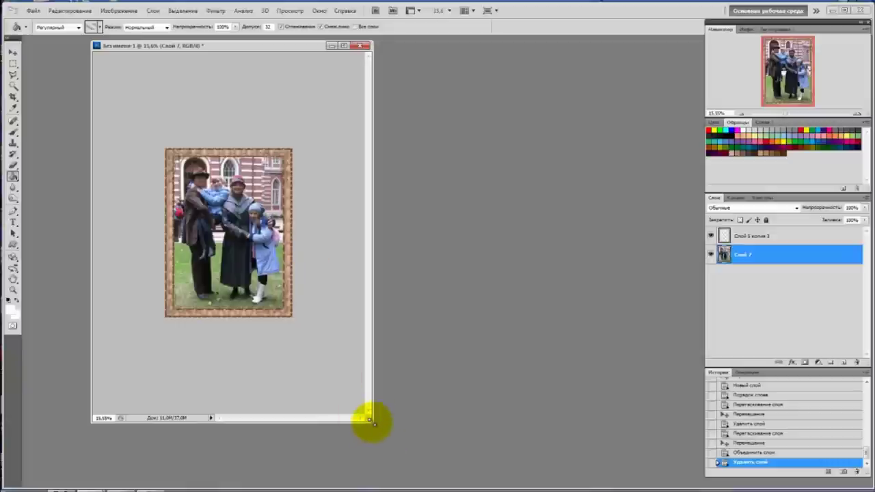
pyautogui.moveTo(372, 422); pyautogui.dragTo(255, 295)
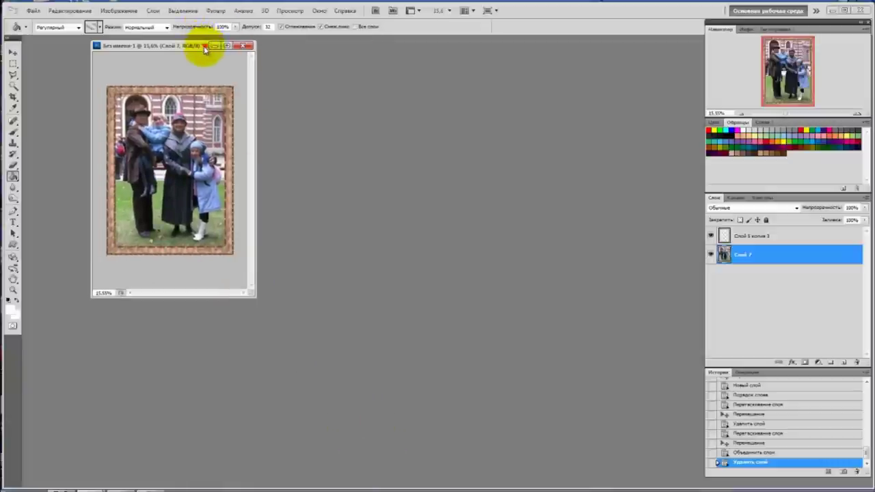
pyautogui.moveTo(203, 48); pyautogui.dragTo(160, 54)
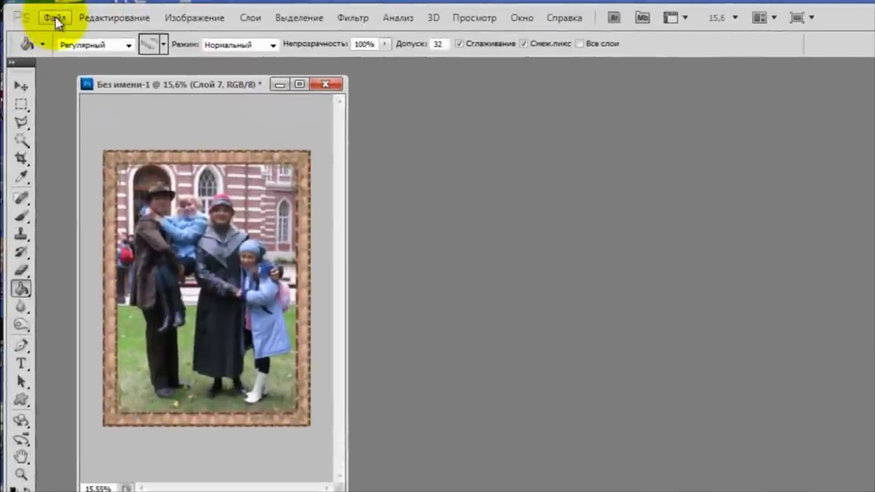
# Create a new transparent document 600 mm wide and 800 mm high, and place its window beside the framed photo.
pyautogui.click(54, 17)
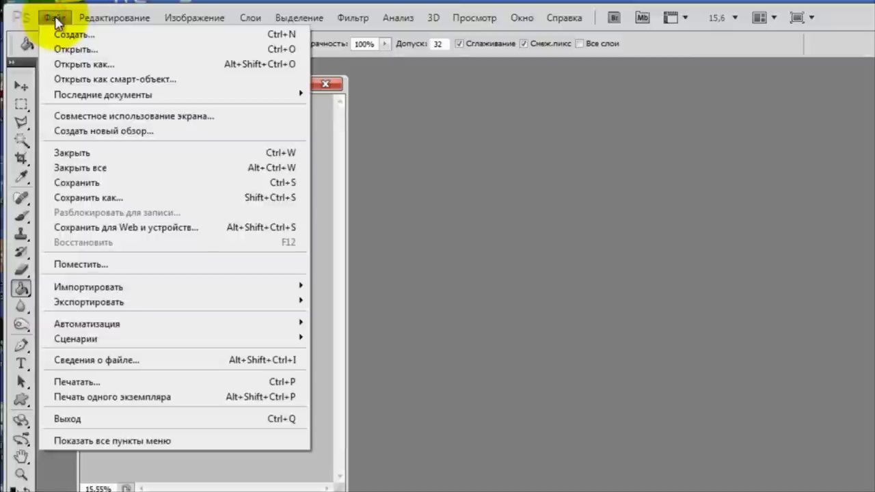
pyautogui.click(65, 29)
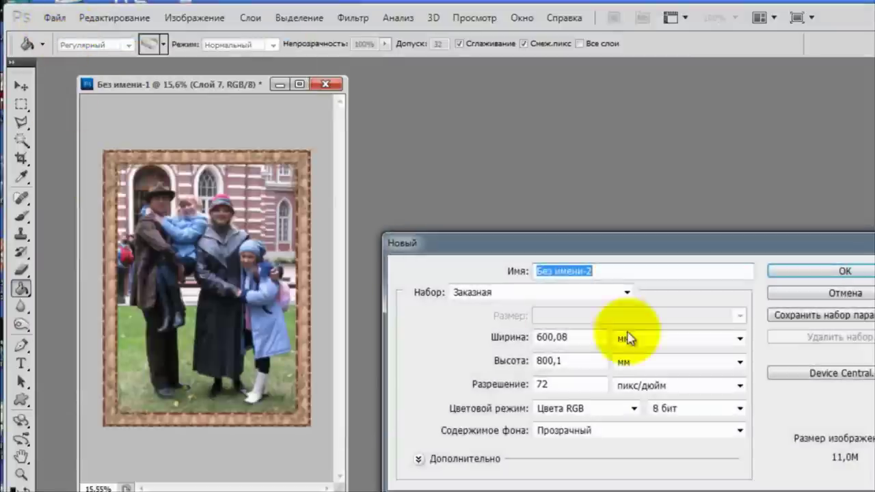
pyautogui.click(576, 337)
pyautogui.moveTo(576, 336); pyautogui.dragTo(534, 337)
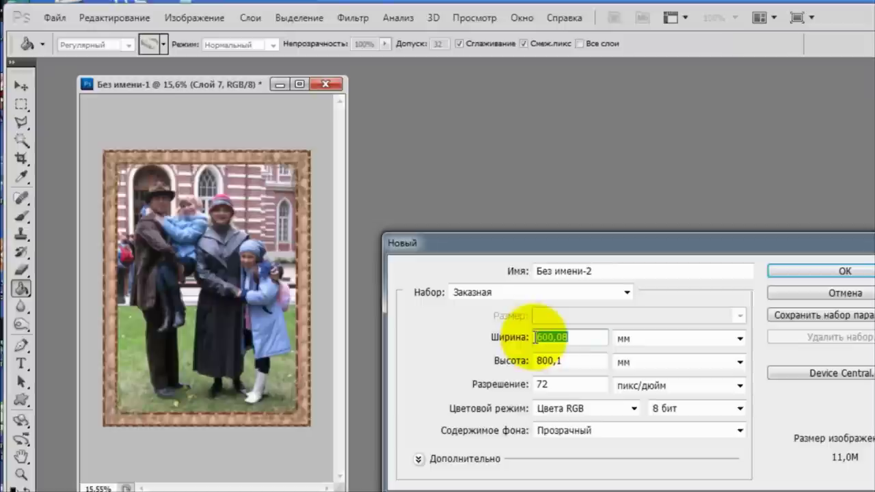
pyautogui.write('600')
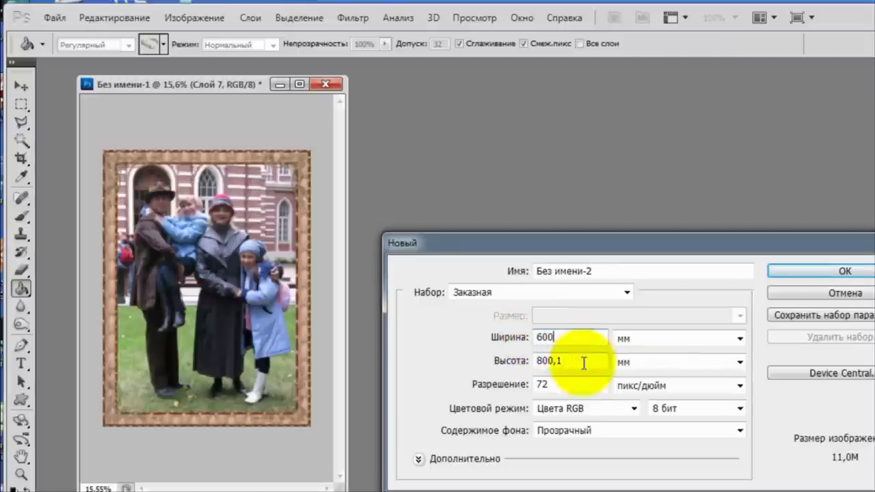
pyautogui.moveTo(573, 363); pyautogui.dragTo(509, 364)
pyautogui.write('8')
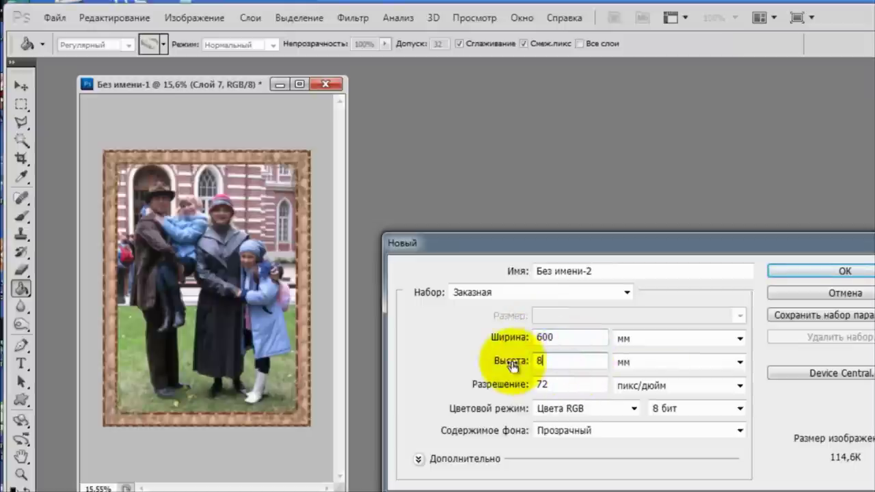
pyautogui.write('00')
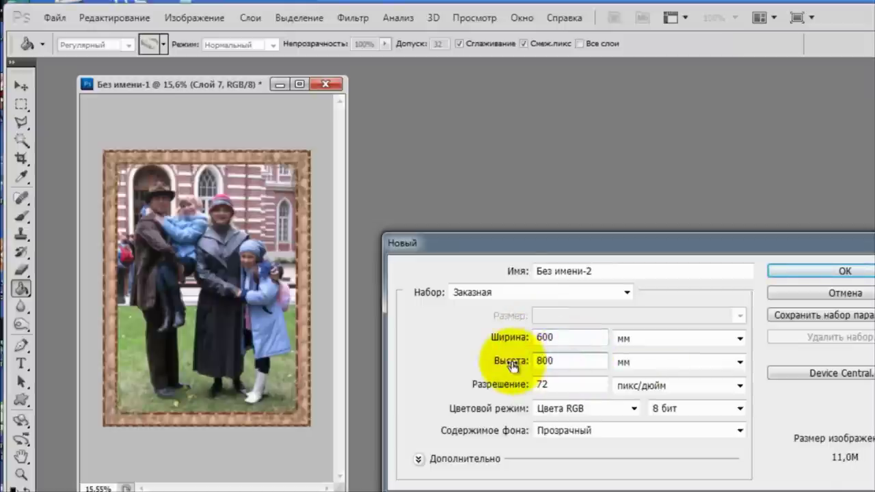
pyautogui.click(838, 272)
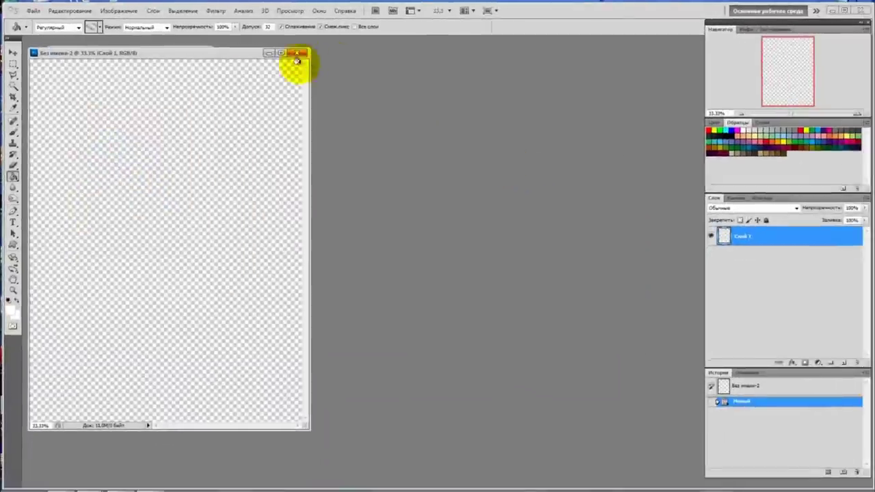
pyautogui.moveTo(260, 53); pyautogui.dragTo(538, 79)
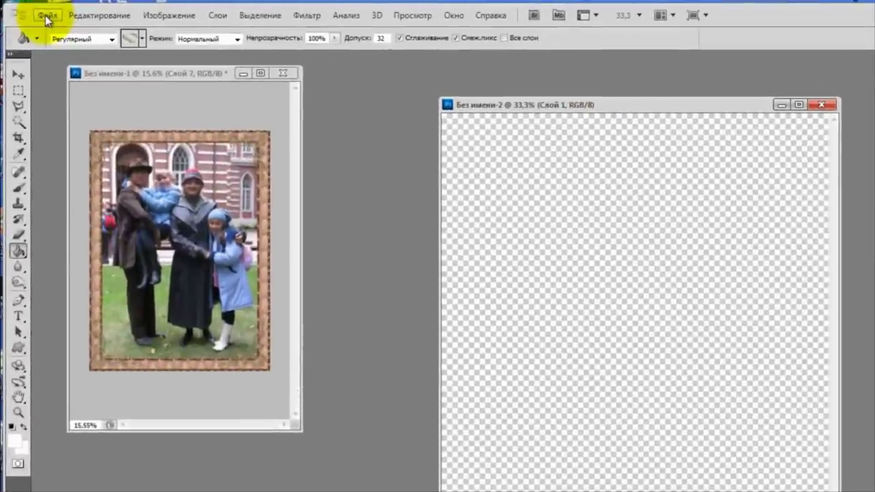
# Open the texture image 31bg11.jpg from the урок рамка folder.
pyautogui.click(45, 15)
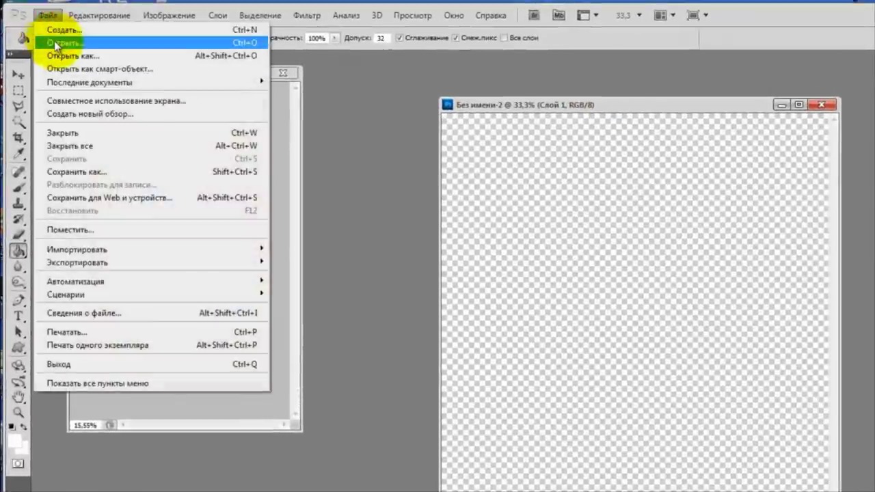
pyautogui.click(55, 42)
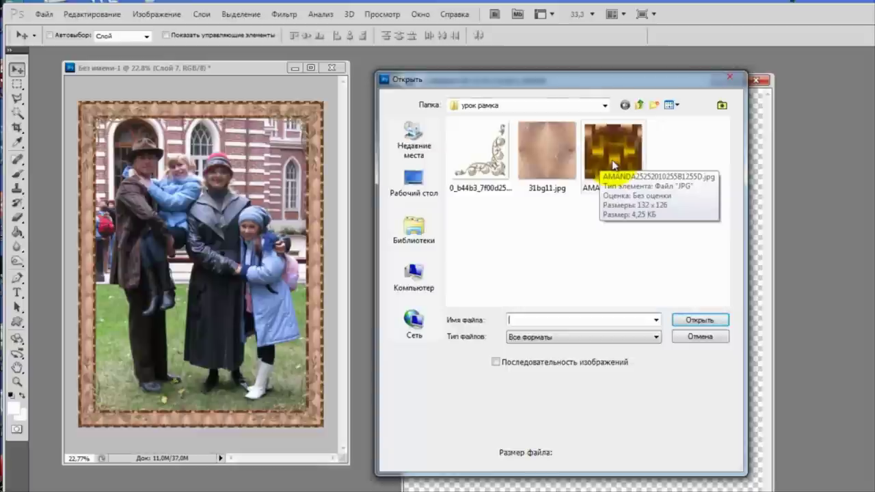
pyautogui.click(546, 153)
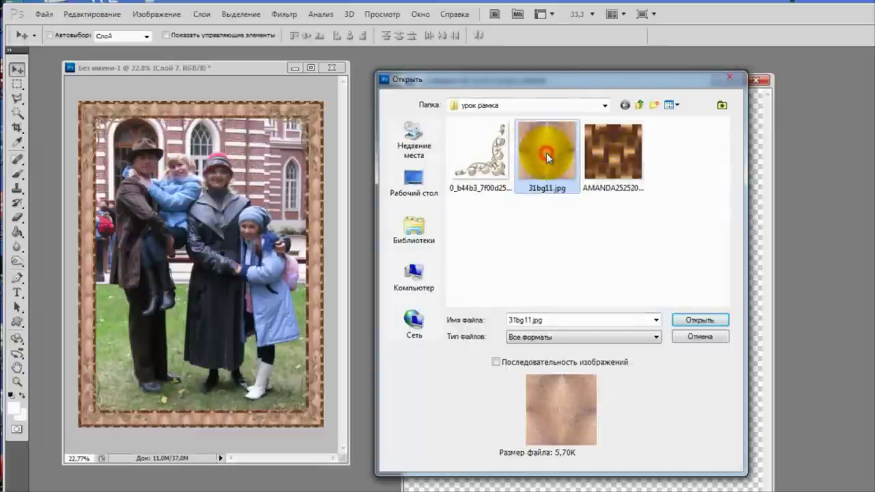
pyautogui.click(702, 323)
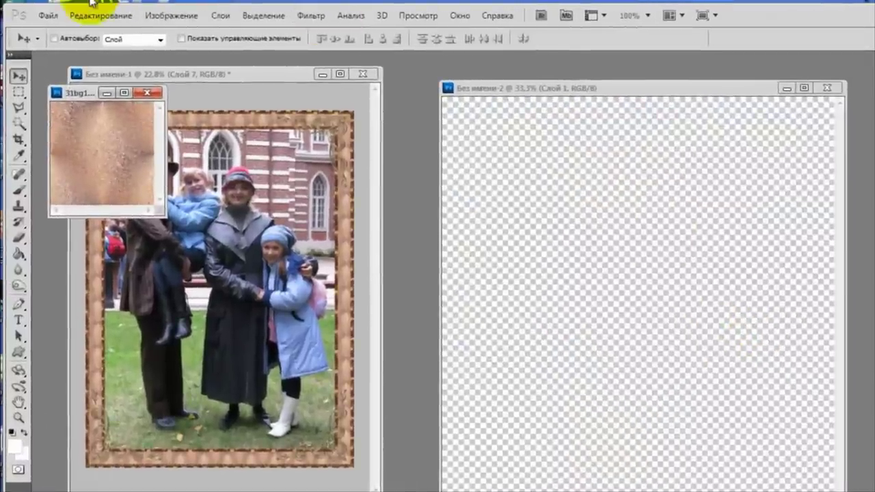
# Define the 31bg11.jpg texture as a pattern under its file name and close that image.
pyautogui.click(96, 17)
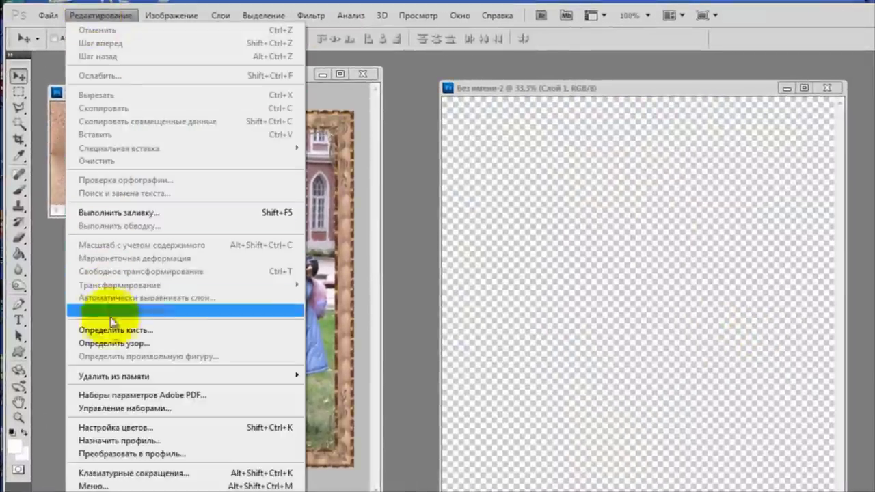
pyautogui.click(112, 342)
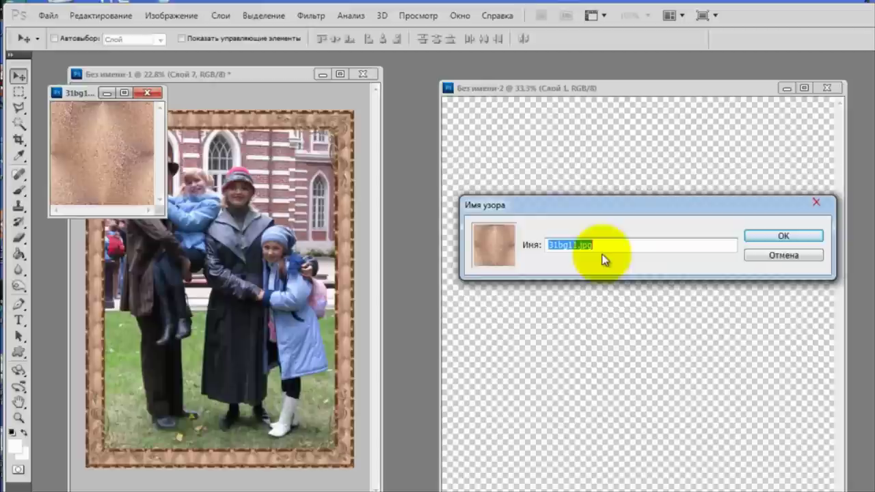
pyautogui.click(766, 236)
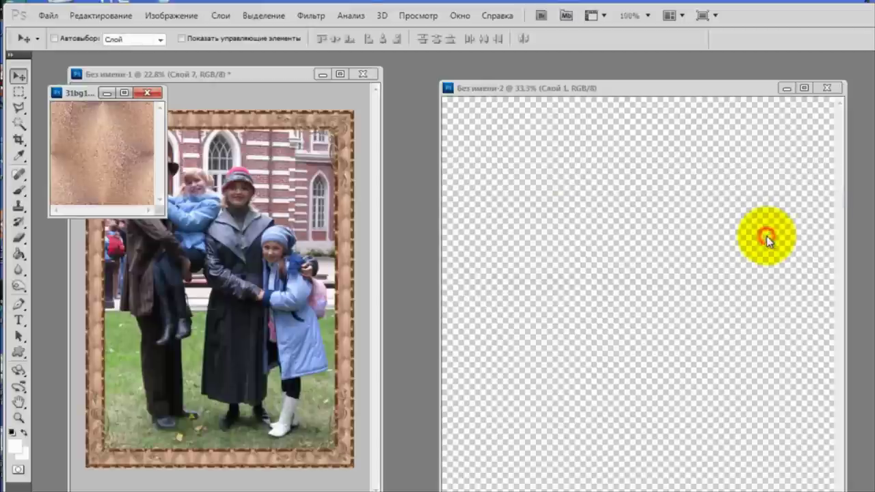
pyautogui.click(147, 92)
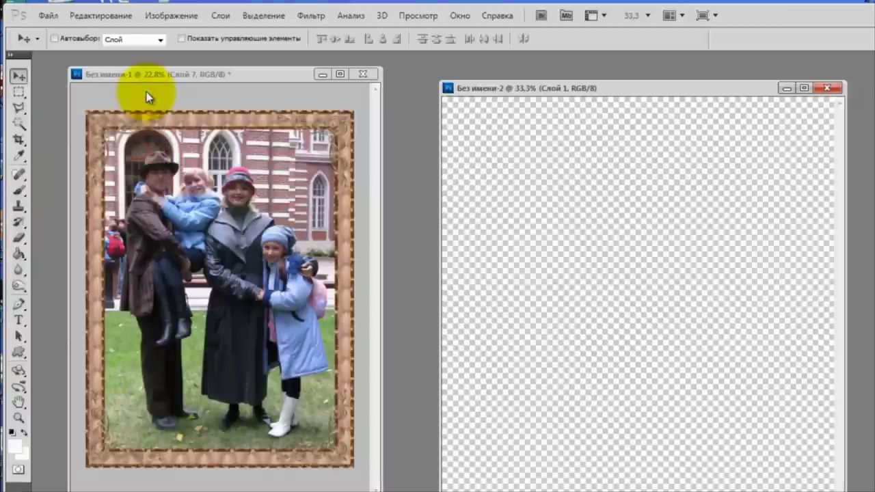
pyautogui.click(49, 16)
pyautogui.click(54, 43)
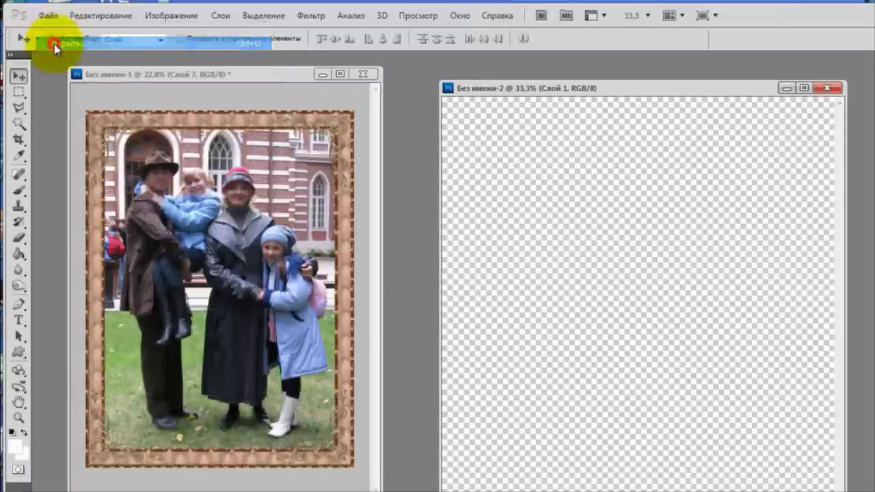
pyautogui.click(676, 175)
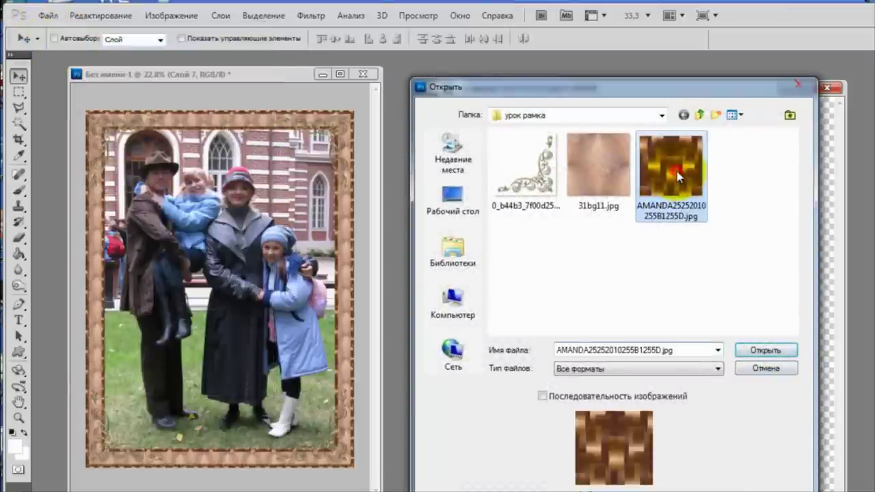
pyautogui.click(766, 351)
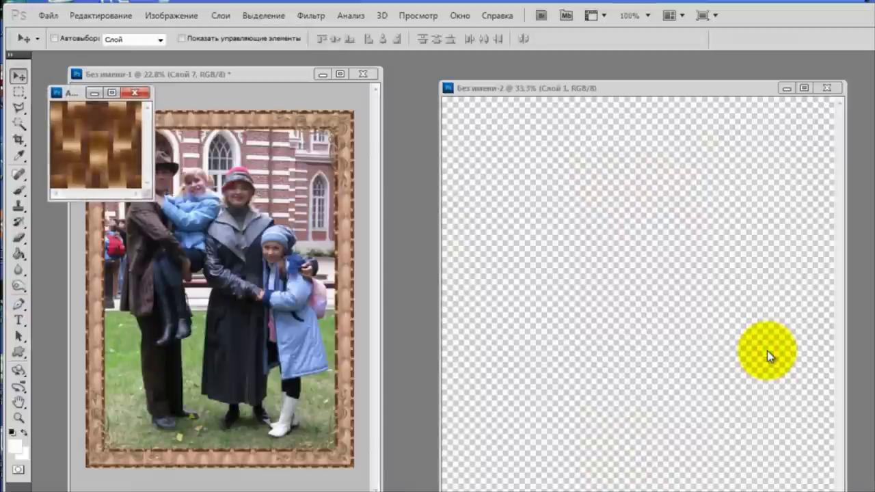
# Define the brown woven texture as a pattern under its file name and close that image.
pyautogui.click(100, 17)
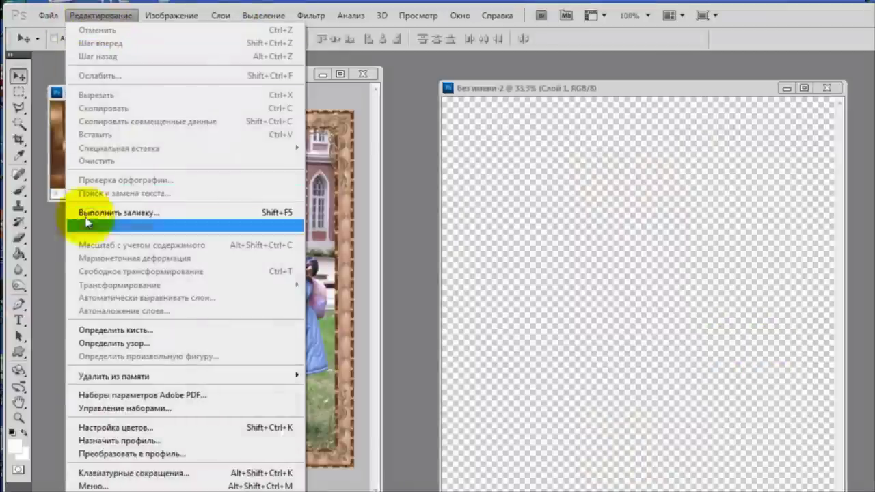
pyautogui.click(95, 345)
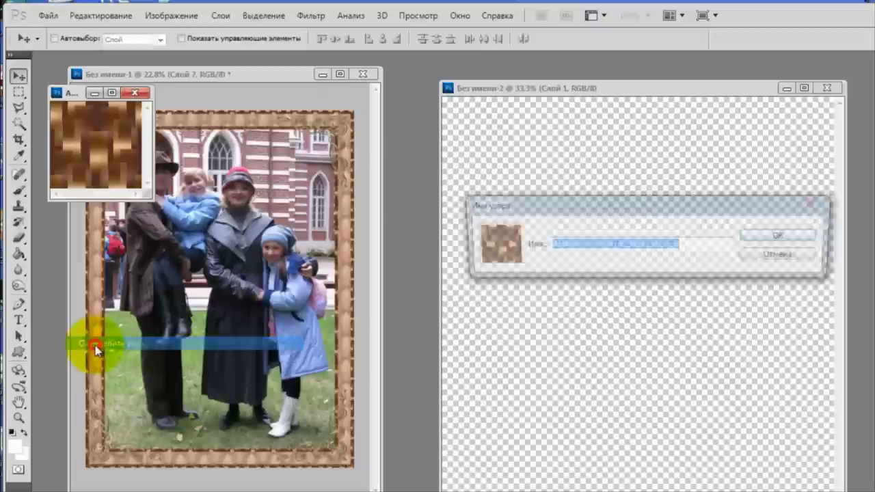
pyautogui.click(777, 237)
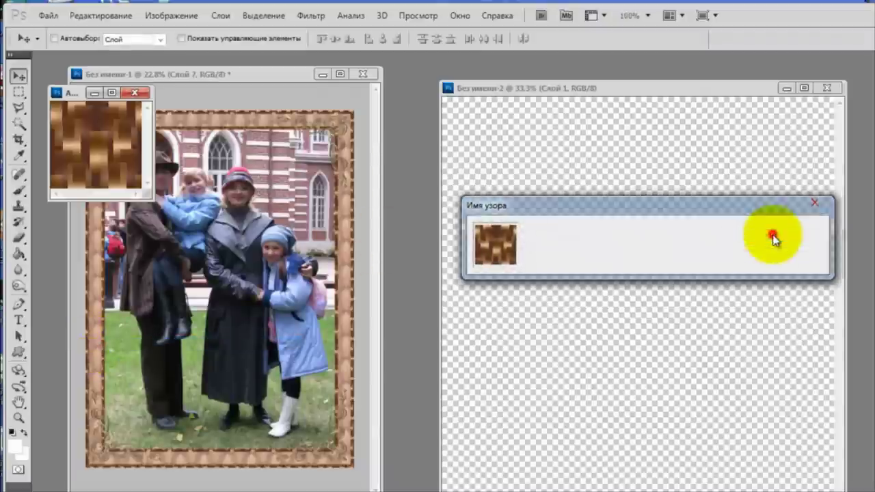
pyautogui.click(135, 92)
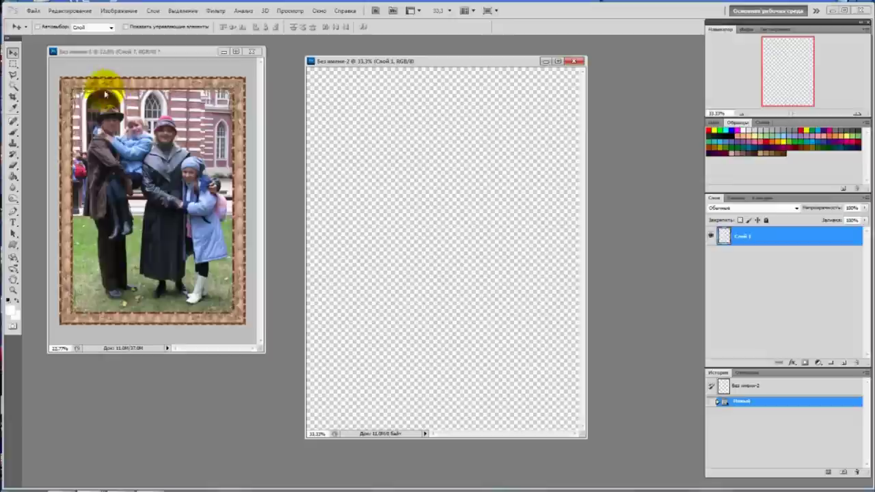
pyautogui.click(14, 176)
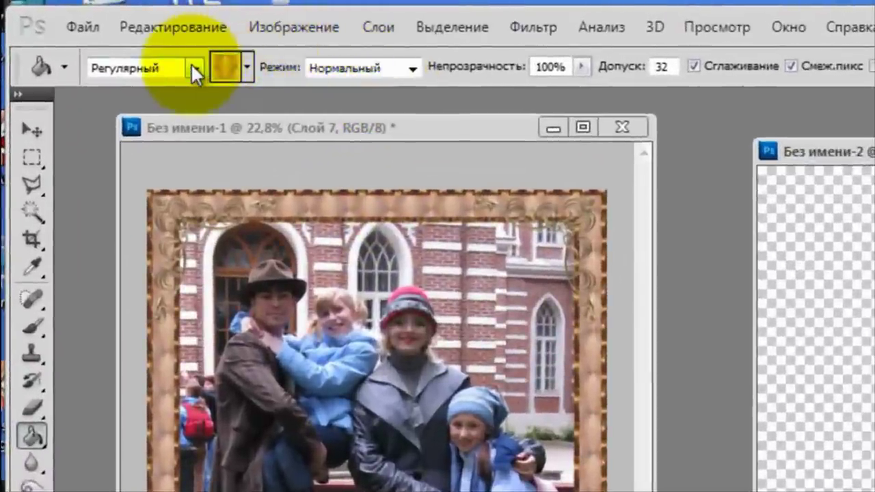
pyautogui.click(95, 31)
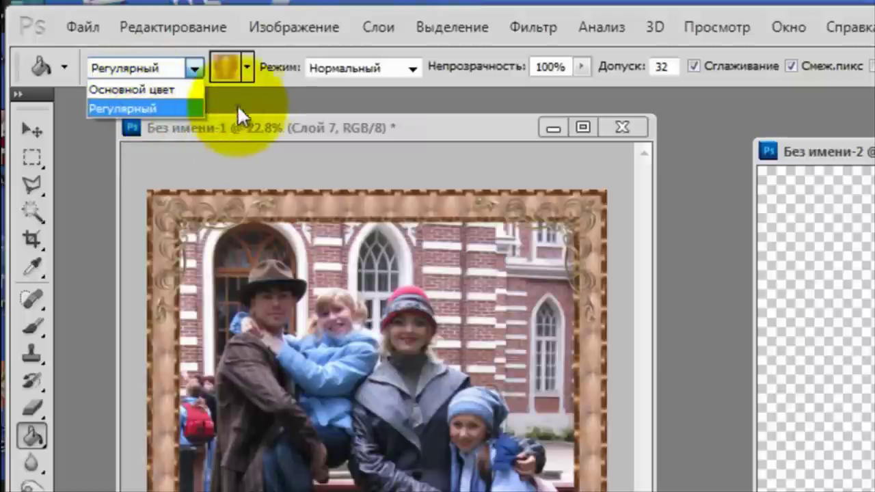
pyautogui.click(244, 63)
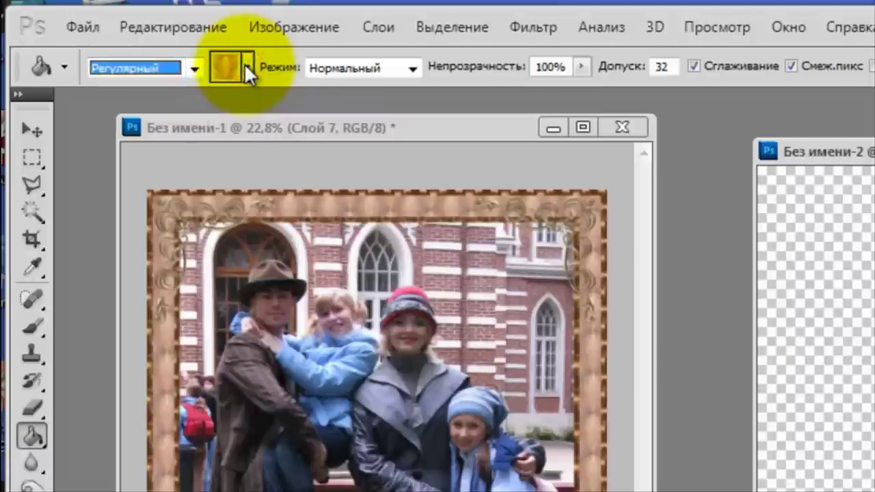
pyautogui.click(247, 66)
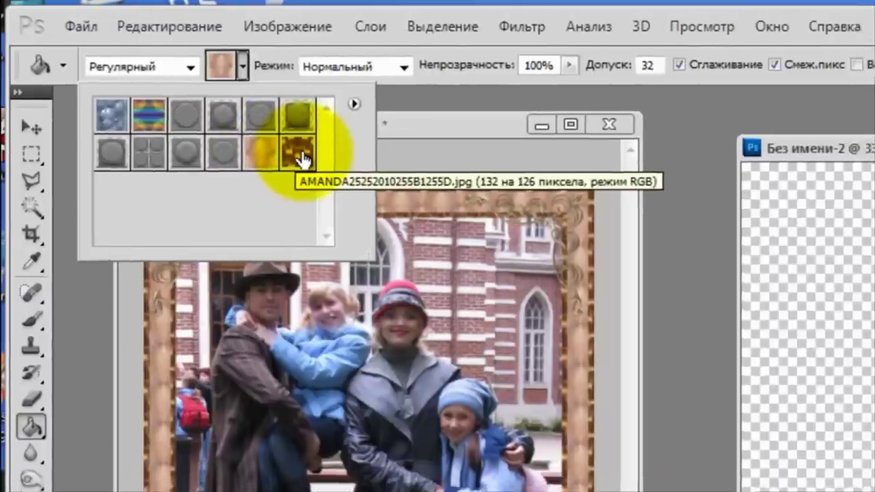
pyautogui.click(309, 162)
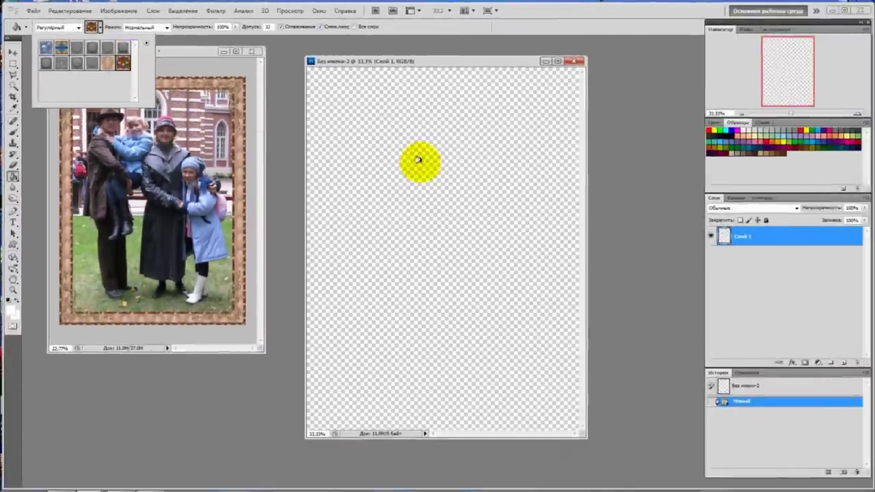
pyautogui.click(422, 193)
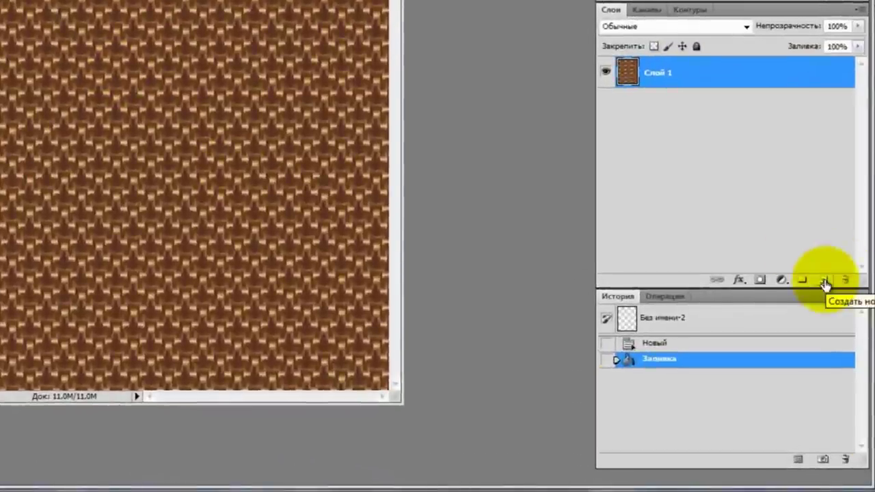
# Add a new layer above the brown texture and fill it with the beige 31bg11.jpg pattern using the Paint Bucket tool.
pyautogui.click(825, 282)
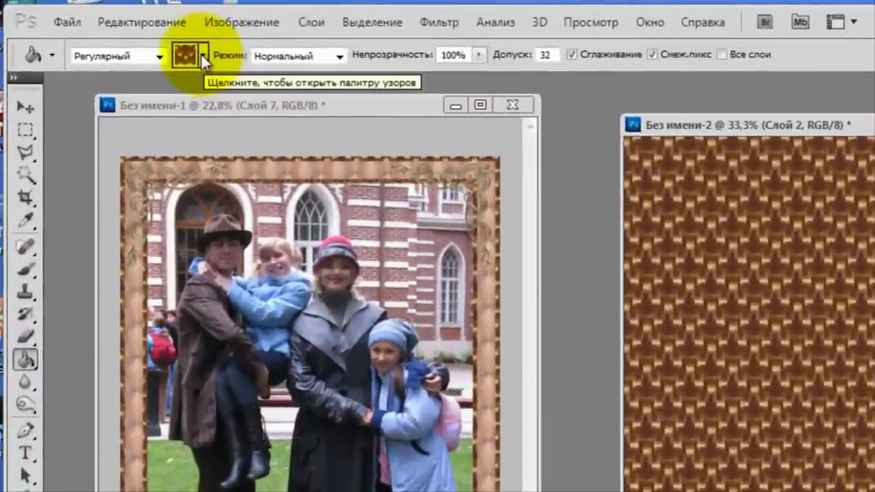
pyautogui.click(202, 55)
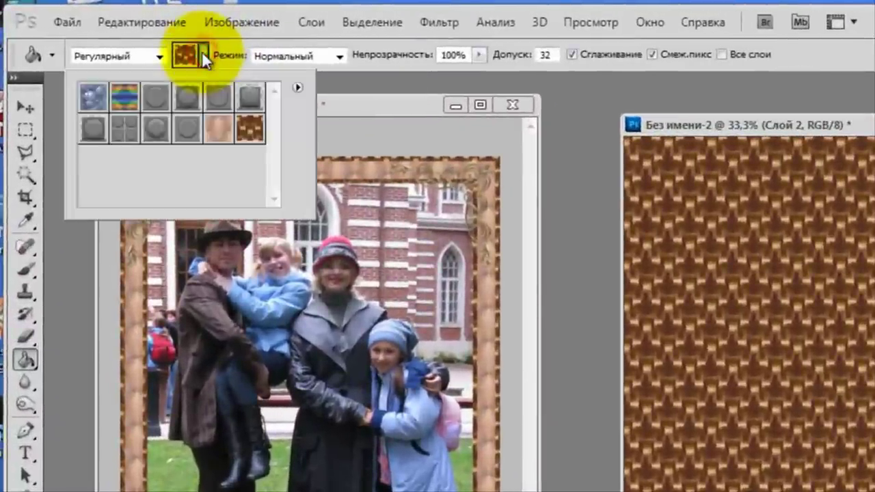
pyautogui.click(220, 133)
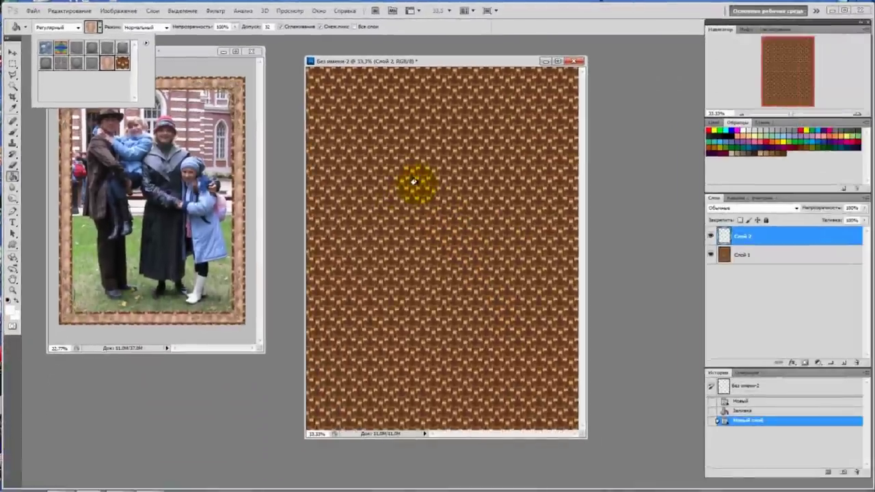
pyautogui.click(414, 182)
pyautogui.click(416, 185)
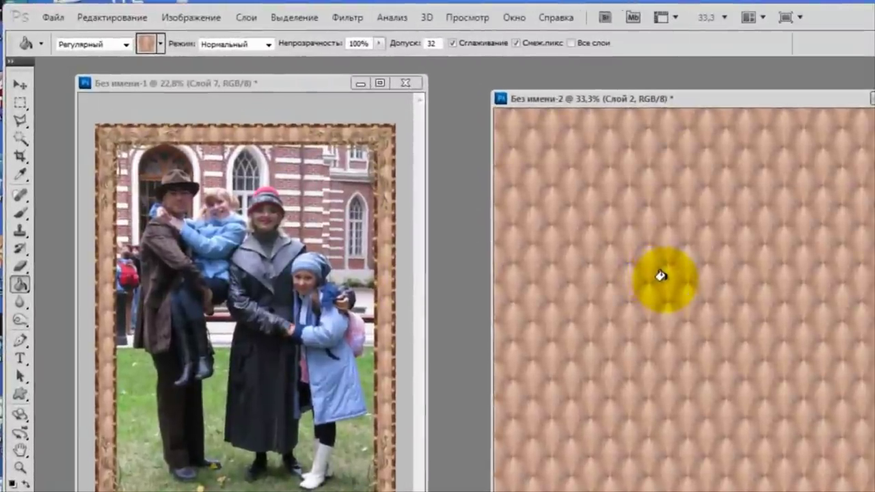
# Select the canvas interior by turning a full-canvas selection into a 1-pixel border and inverting it.
pyautogui.click(294, 18)
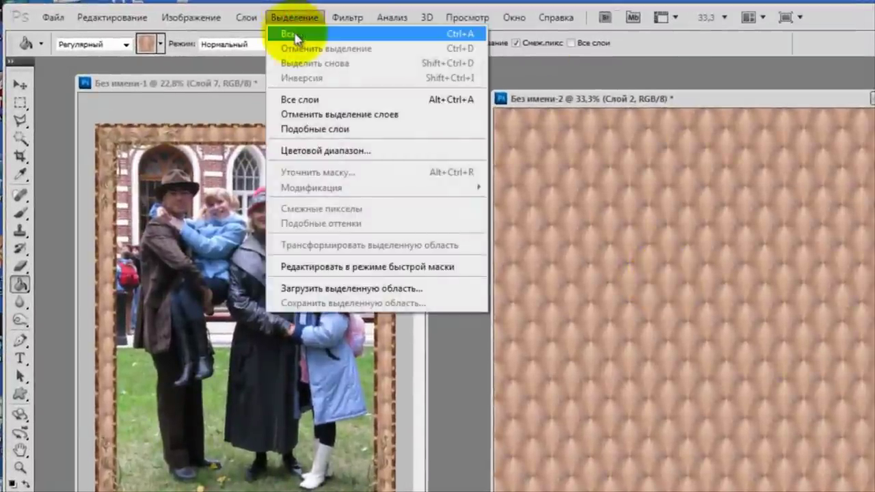
pyautogui.click(295, 34)
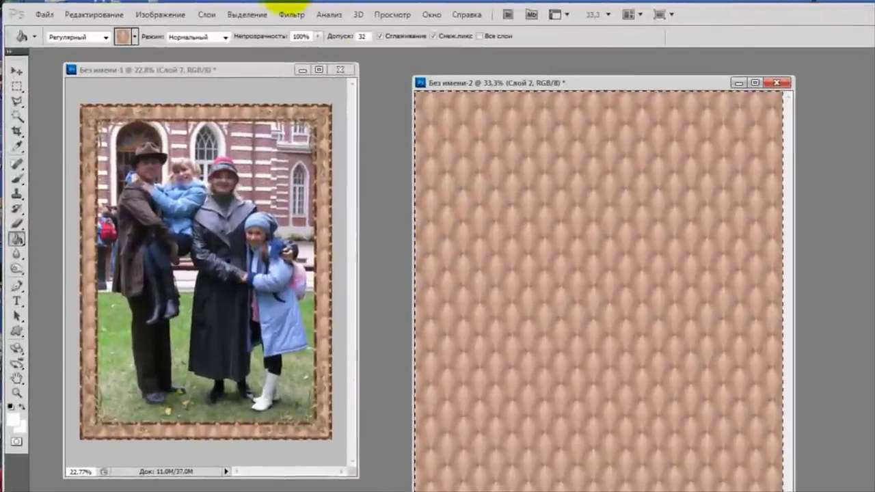
pyautogui.click(245, 15)
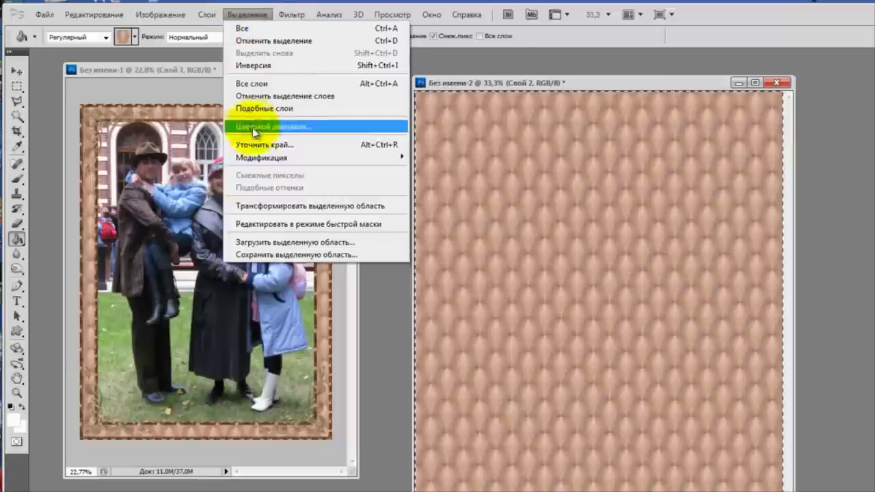
pyautogui.moveTo(253, 158)
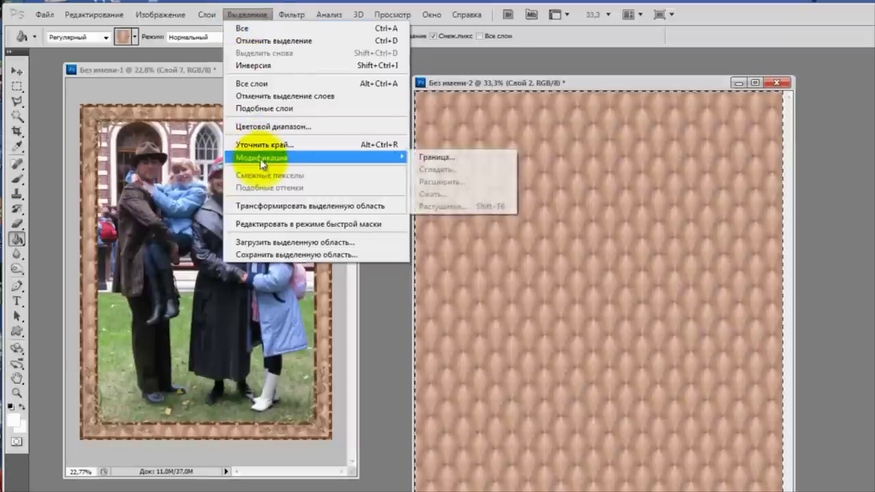
pyautogui.click(439, 159)
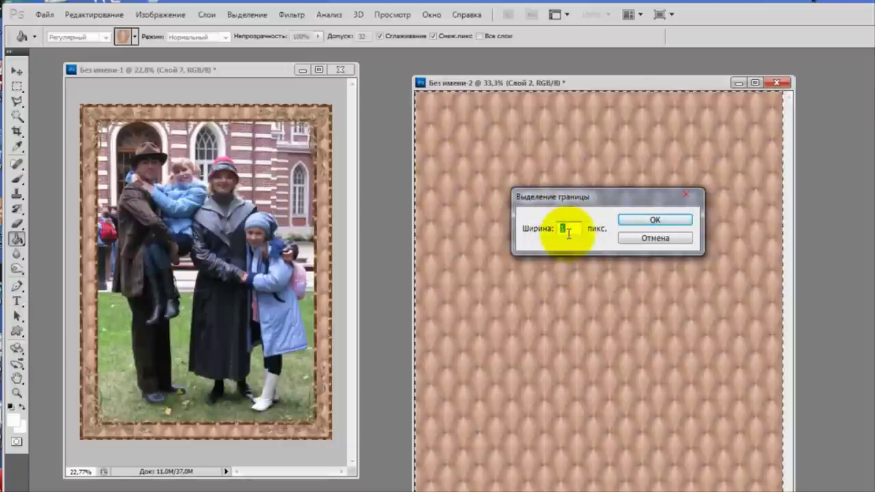
pyautogui.click(646, 220)
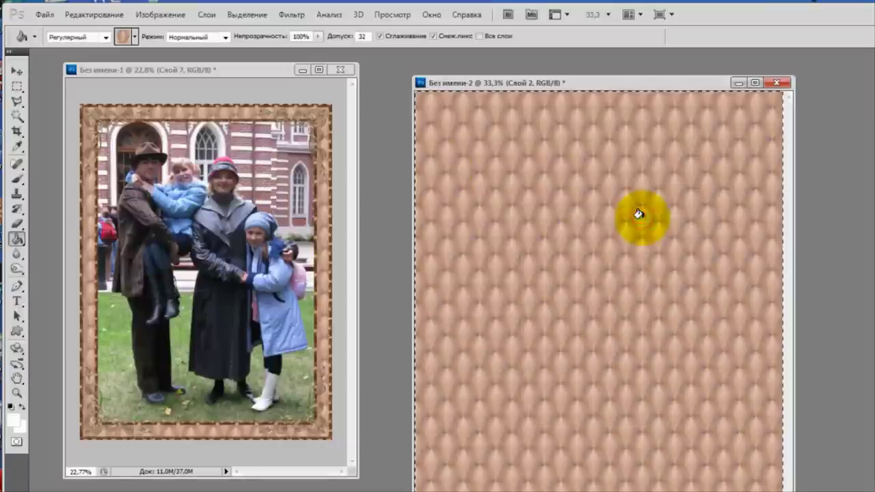
pyautogui.click(243, 17)
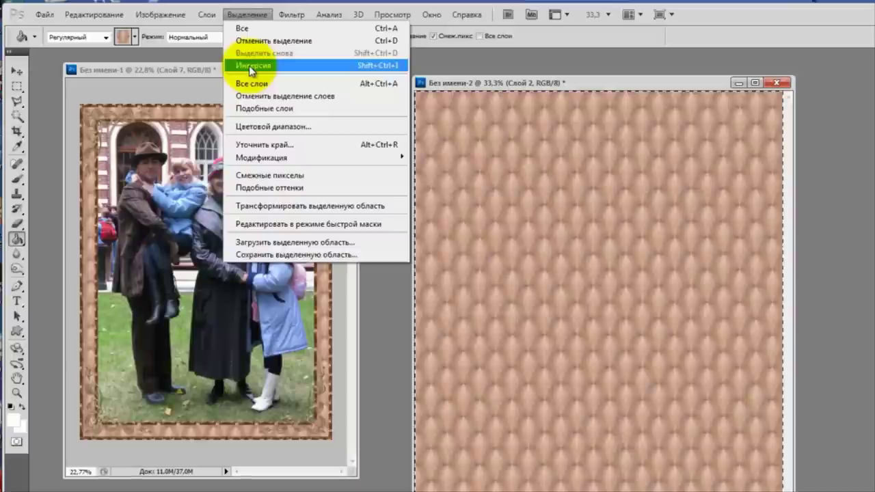
pyautogui.click(249, 66)
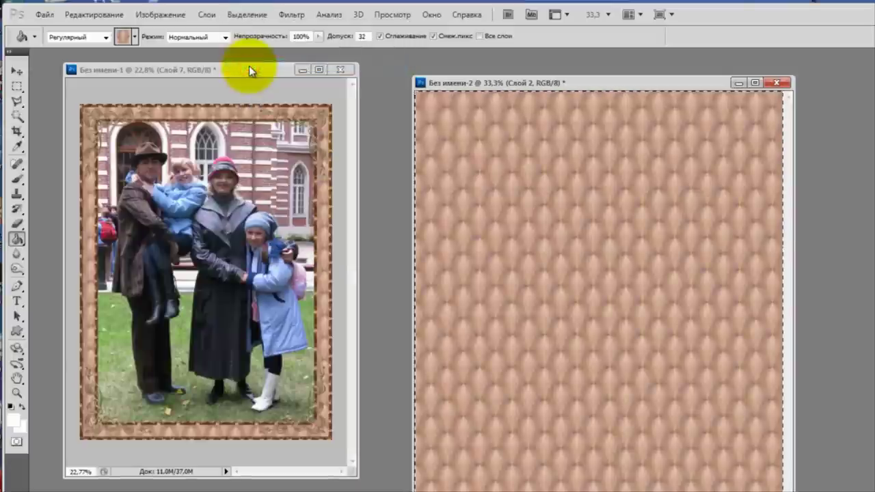
# Contract the selection by 20 pixels and invert it to delete the outer edge strip of the beige layer.
pyautogui.click(249, 16)
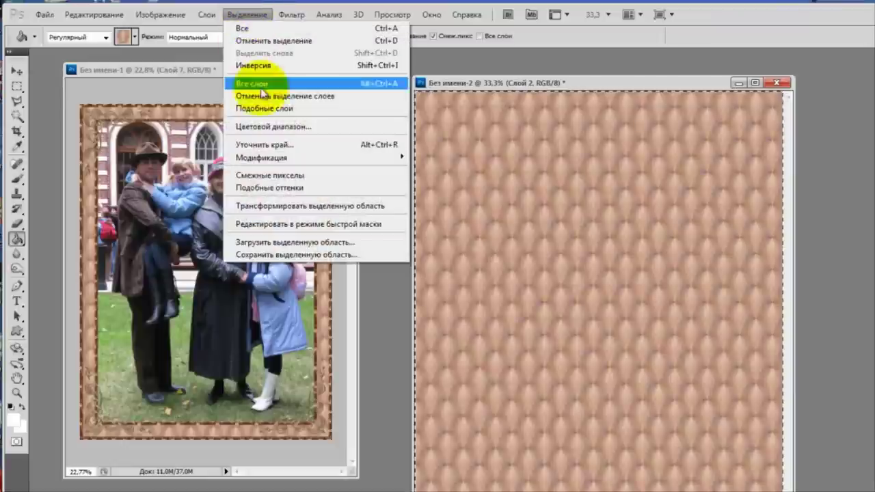
pyautogui.moveTo(272, 161)
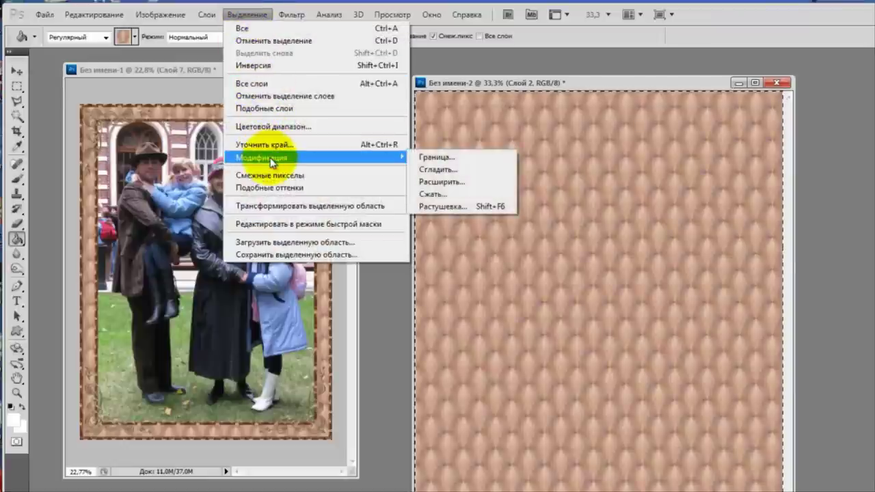
pyautogui.click(430, 195)
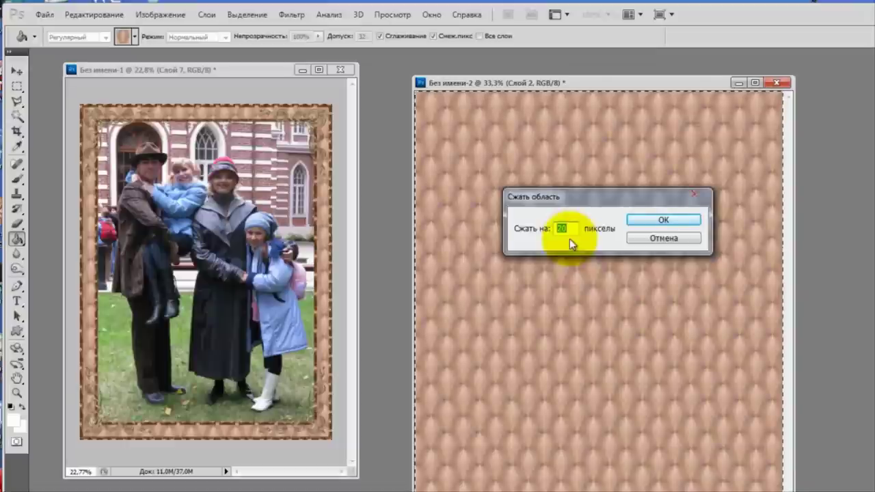
pyautogui.click(650, 217)
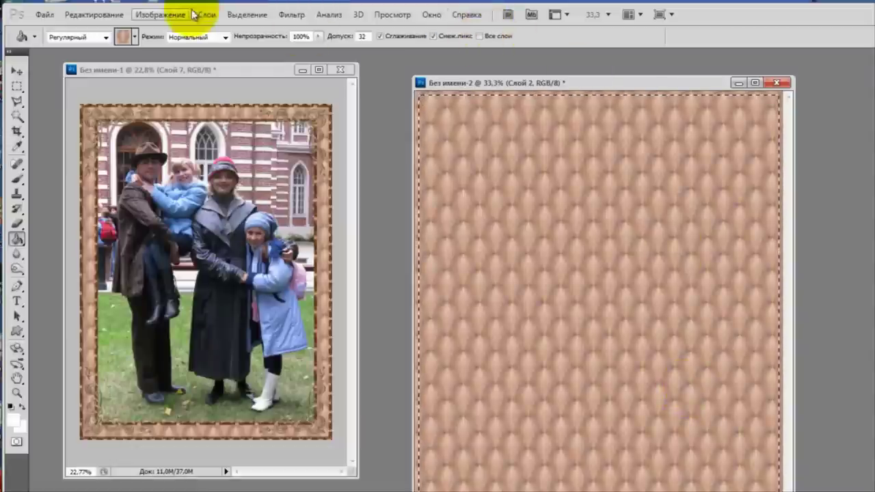
pyautogui.click(248, 14)
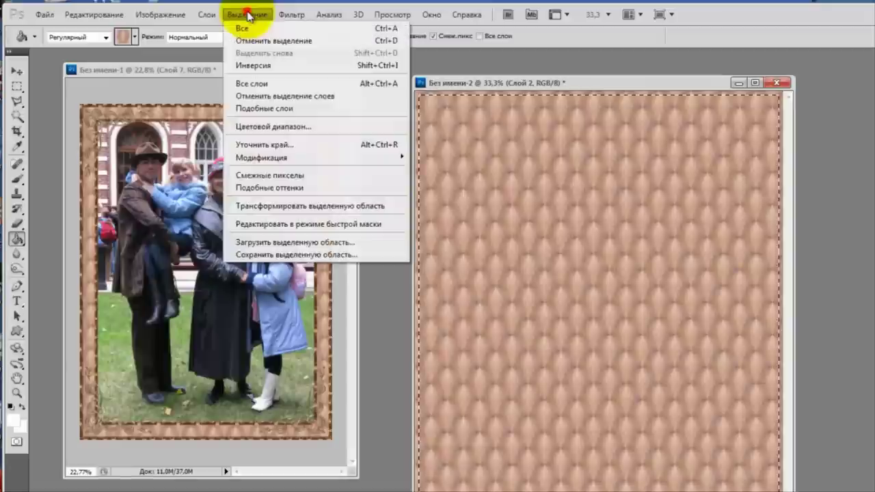
pyautogui.click(249, 65)
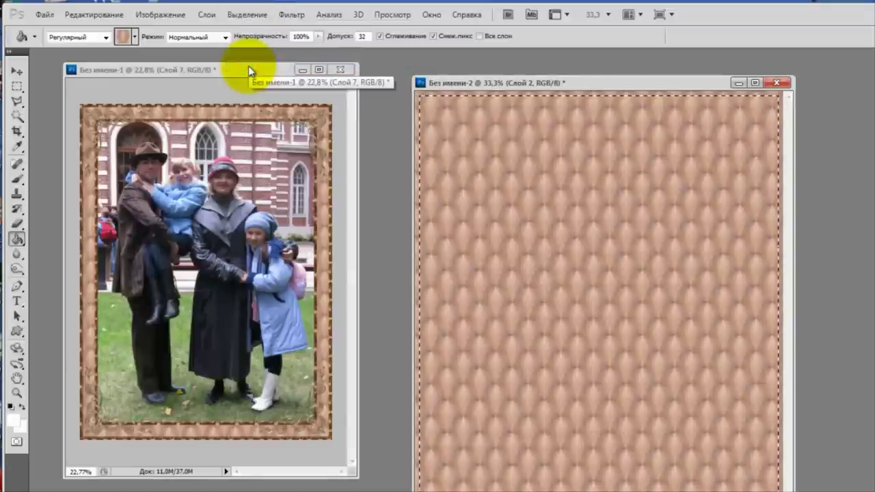
pyautogui.press('Delete')
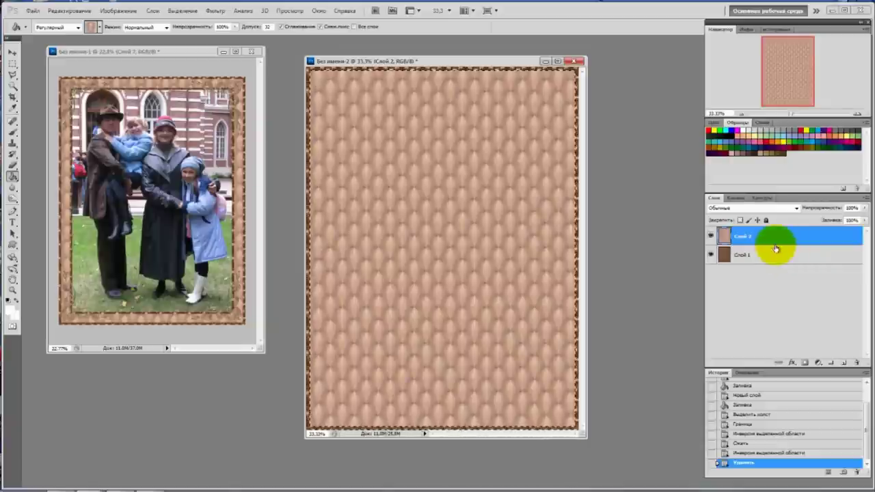
# Add a new layer and fill the area inside the edge strip with the brown woven pattern, using the inverted selection.
pyautogui.click(845, 363)
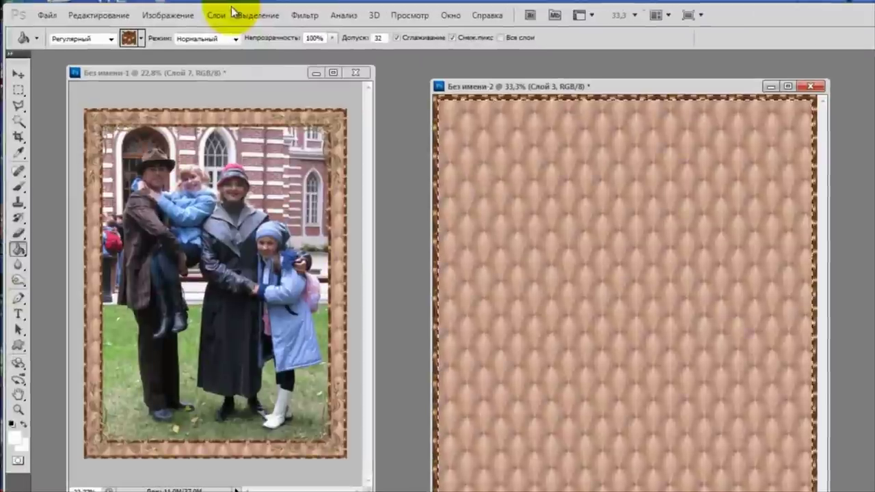
pyautogui.click(179, 11)
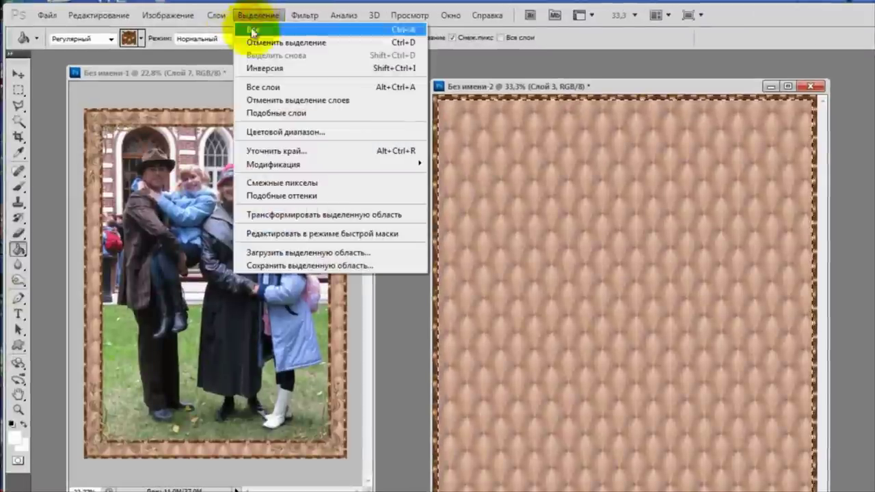
pyautogui.click(254, 68)
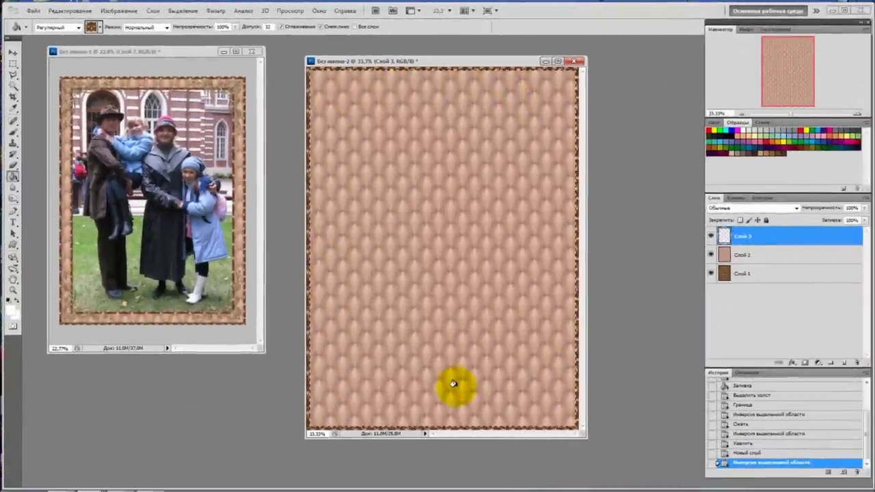
pyautogui.click(440, 191)
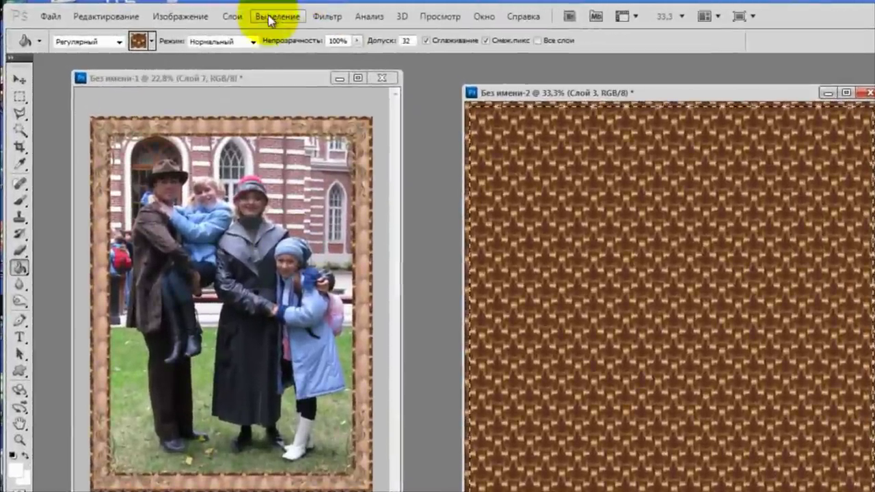
# Contract the selection by 100 pixels and invert it to delete the outer band of the new brown layer.
pyautogui.click(268, 16)
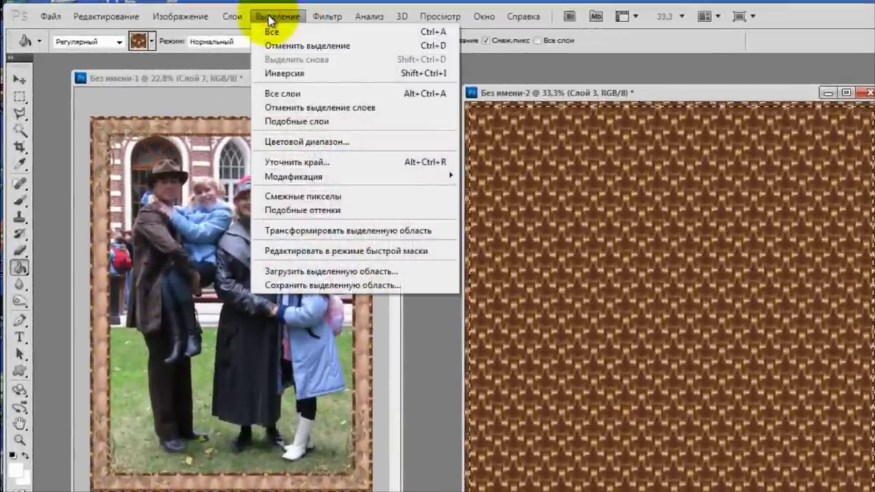
pyautogui.moveTo(289, 179)
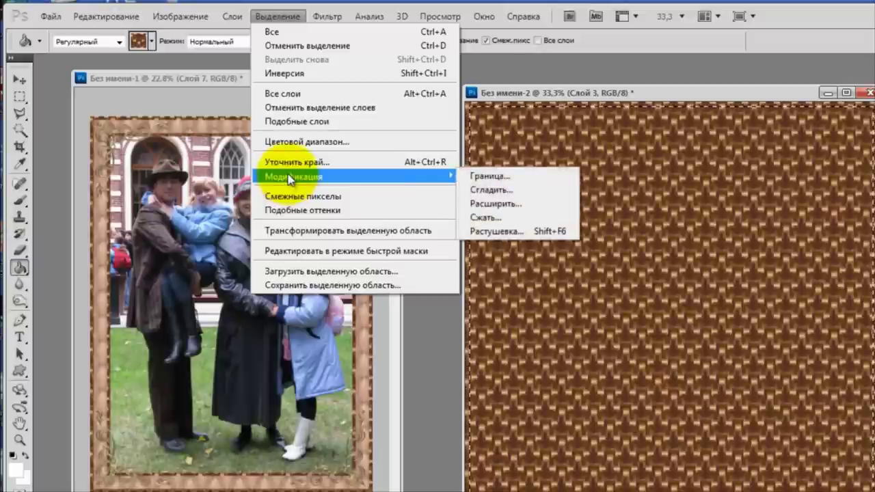
pyautogui.click(489, 218)
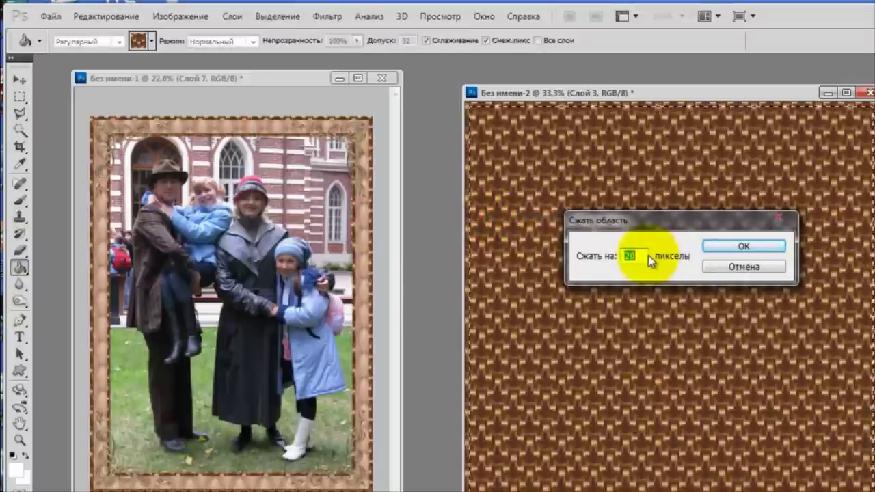
pyautogui.write('100')
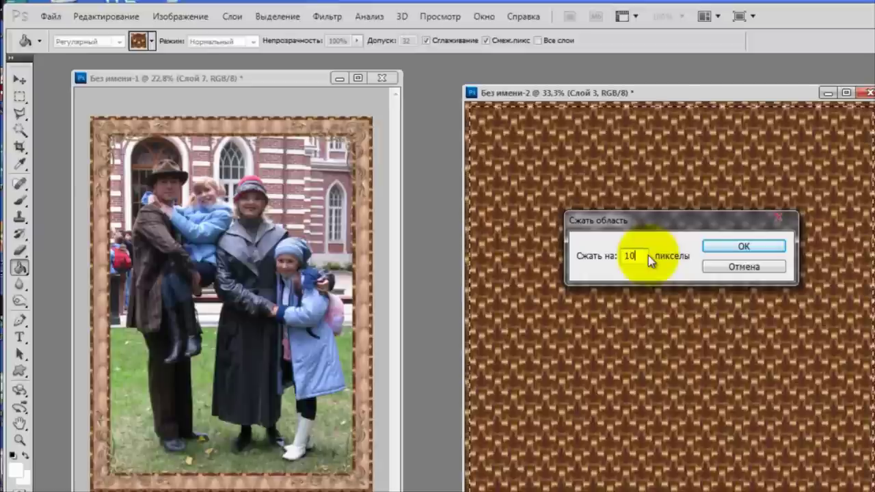
pyautogui.click(724, 244)
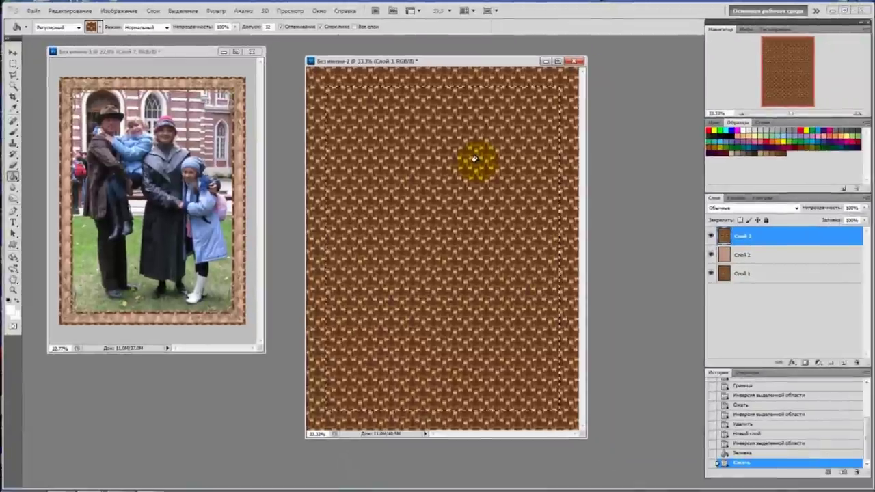
pyautogui.click(179, 11)
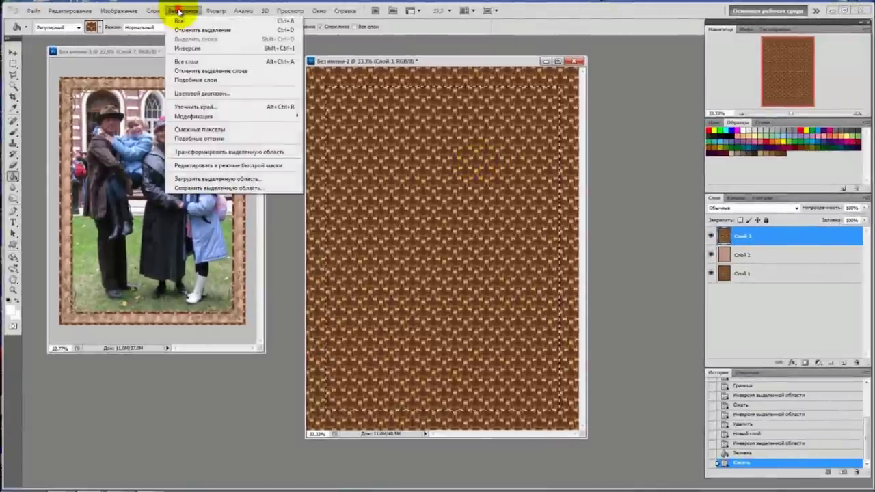
pyautogui.click(184, 49)
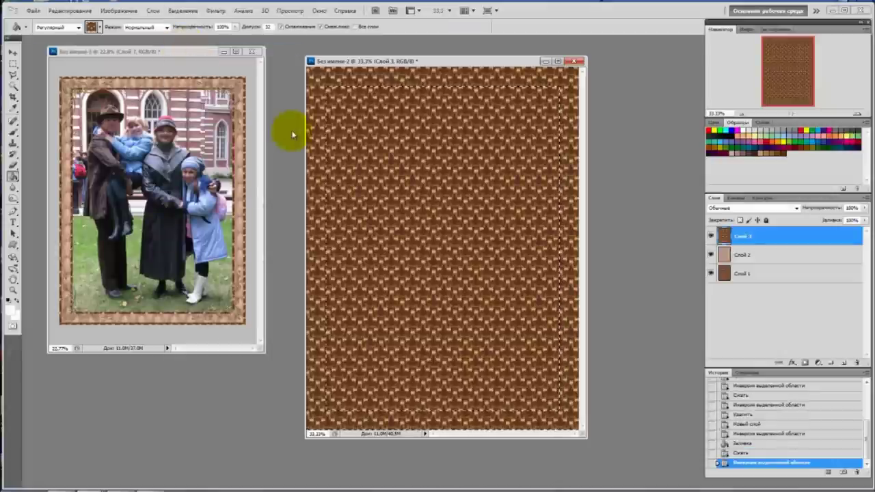
pyautogui.press('Delete')
# Invert the selection back to the brown rectangle, contract it slightly and delete the interior to leave a thin brown inner border.
pyautogui.hotkey('ctrl', 'shift', 'i')
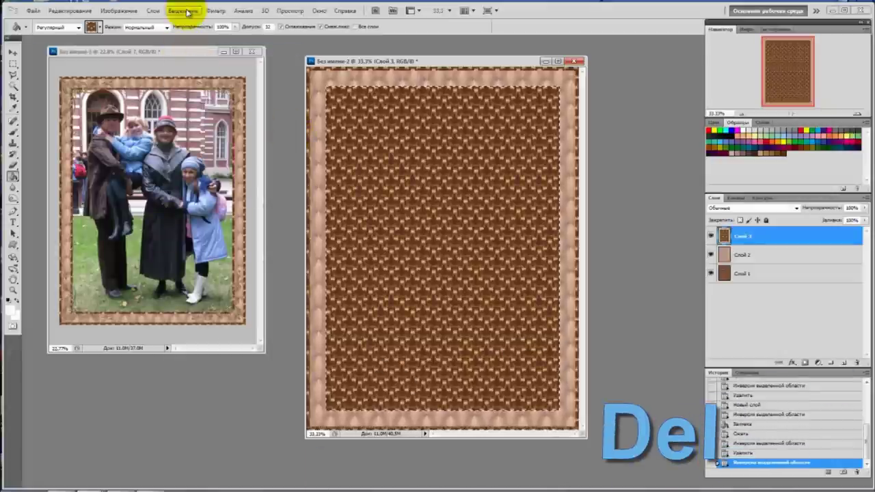
pyautogui.click(183, 11)
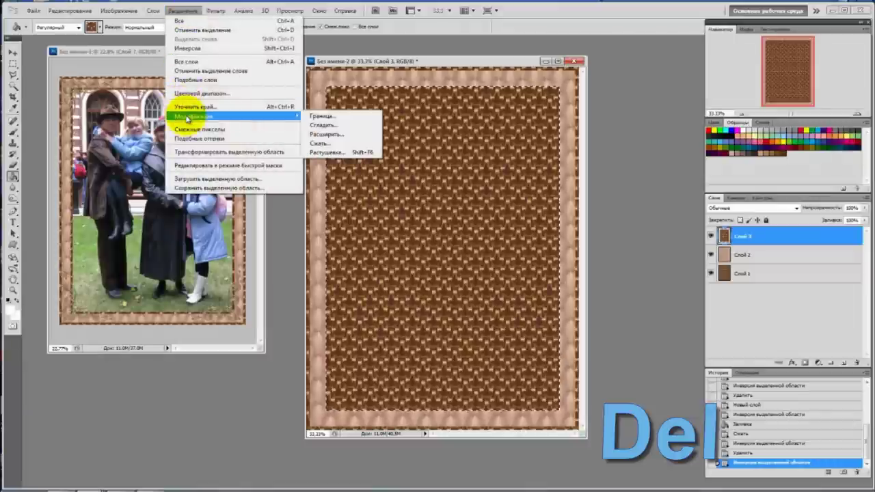
pyautogui.click(337, 144)
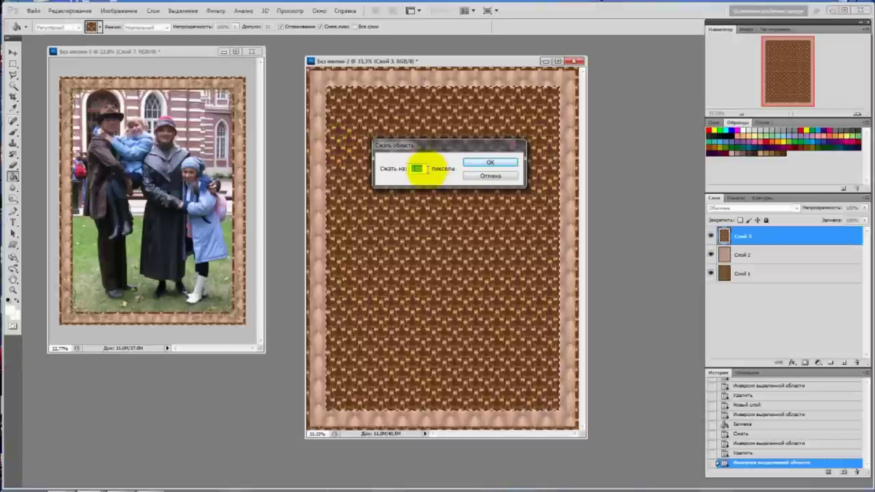
pyautogui.click(480, 163)
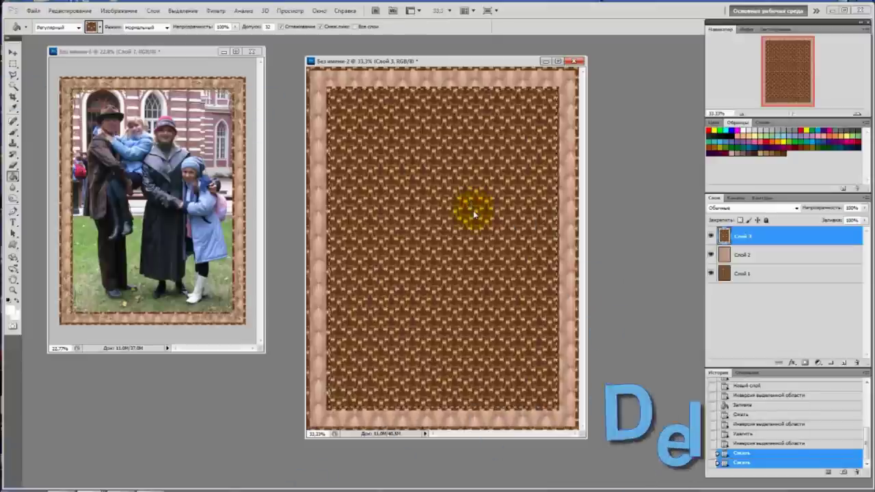
pyautogui.press('Delete')
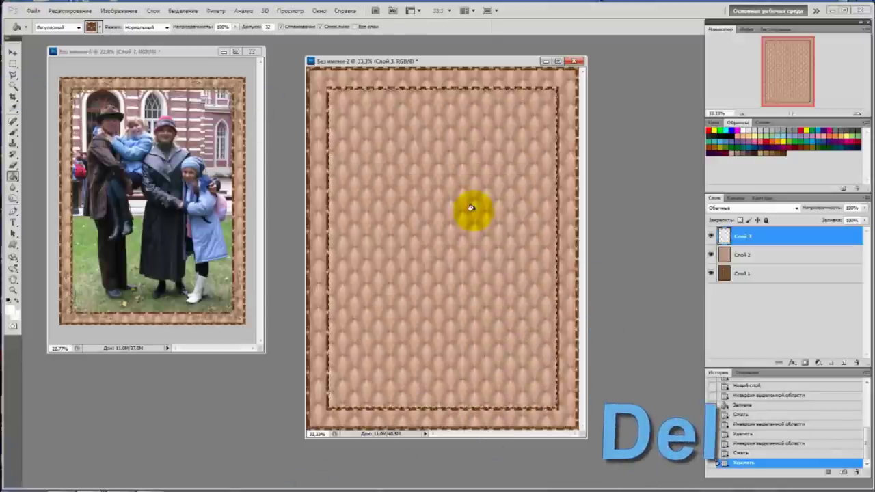
# Delete the selected interior from the beige layer Слой 2 and the bottom brown layer Слой 1, and deselect.
pyautogui.click(764, 255)
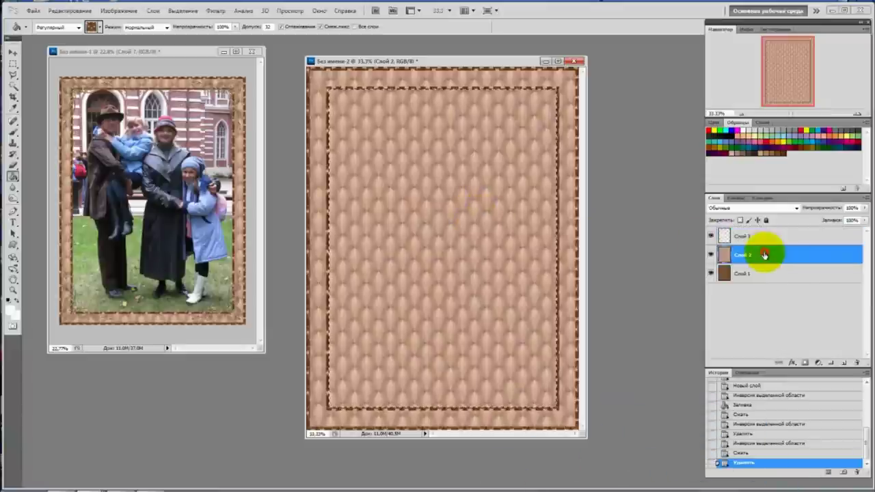
pyautogui.press('Delete')
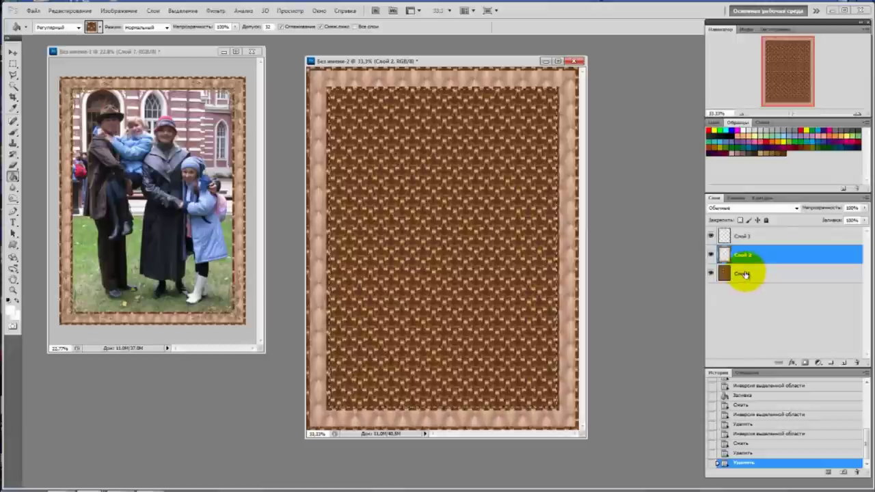
pyautogui.click(744, 274)
pyautogui.press('Delete')
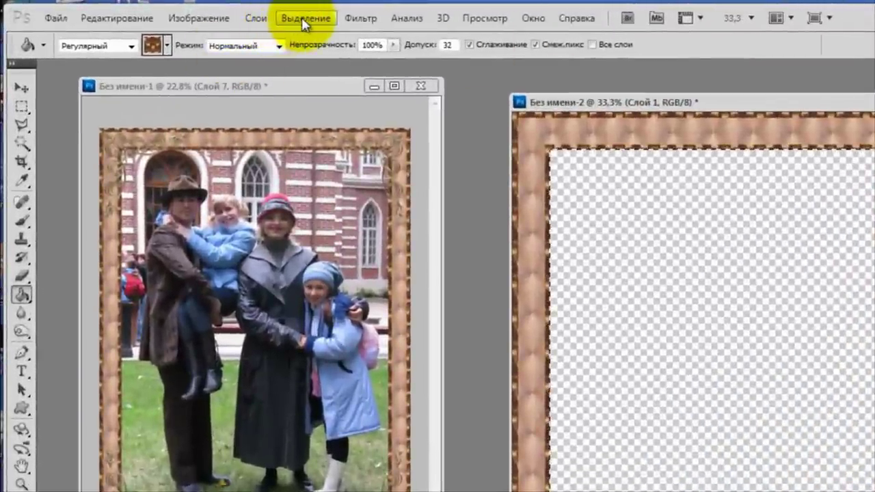
pyautogui.click(301, 17)
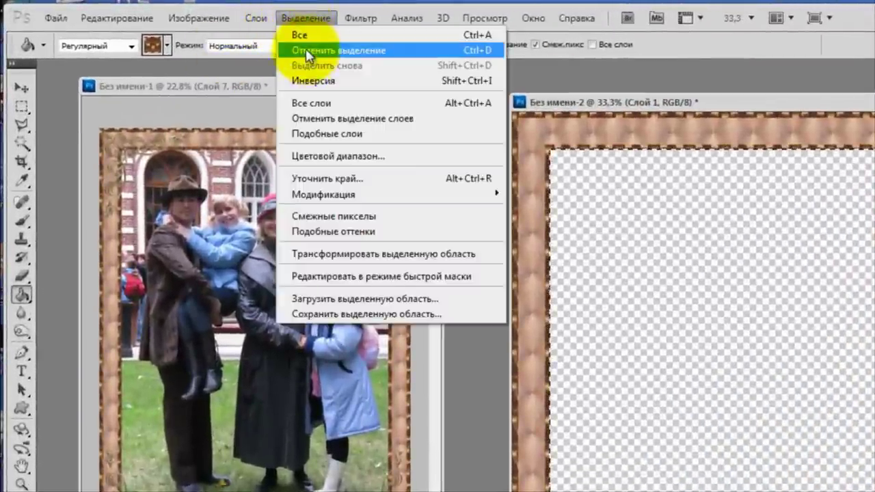
pyautogui.click(307, 50)
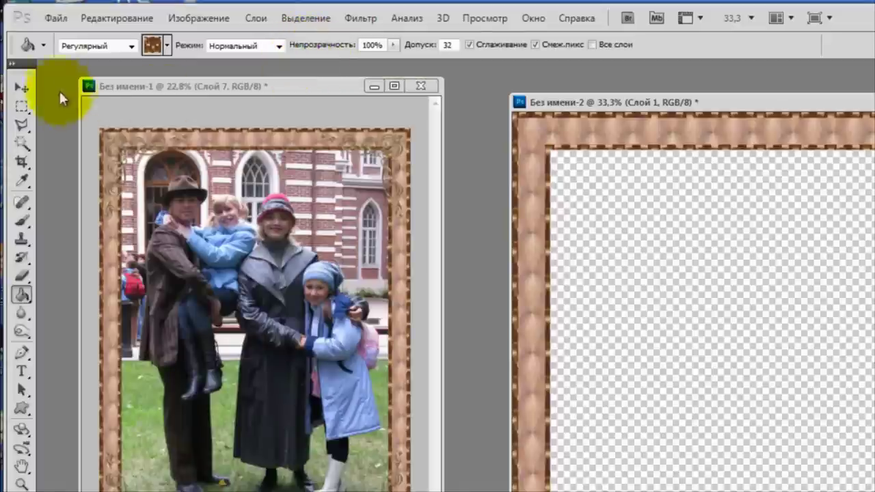
# Open the corner ornament image 0_b44b3_7f00d256_XL.png from the урок рамка folder.
pyautogui.click(56, 17)
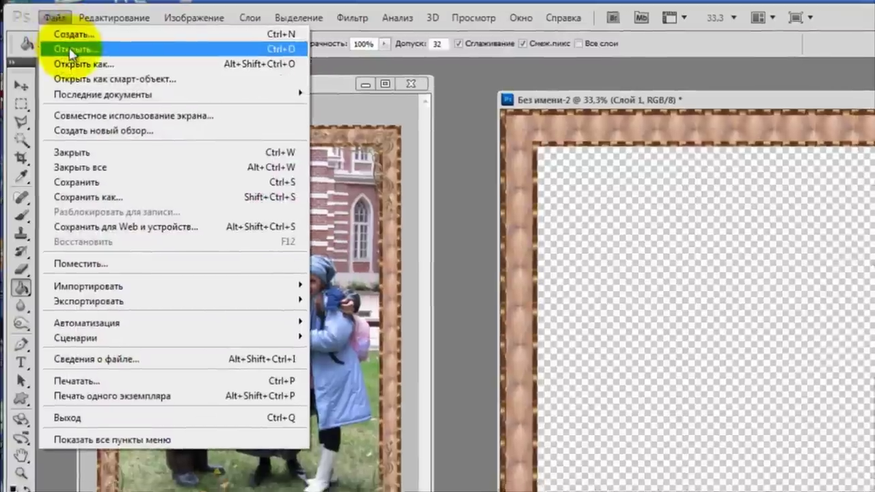
pyautogui.click(62, 47)
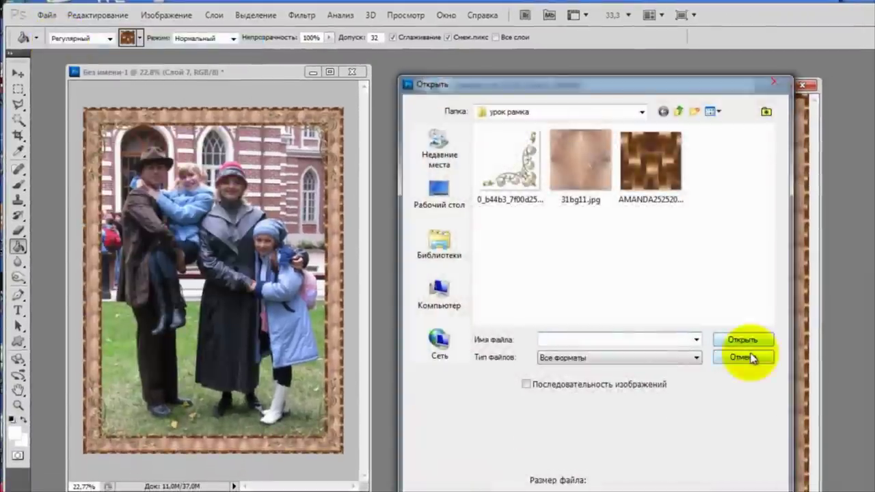
pyautogui.click(518, 174)
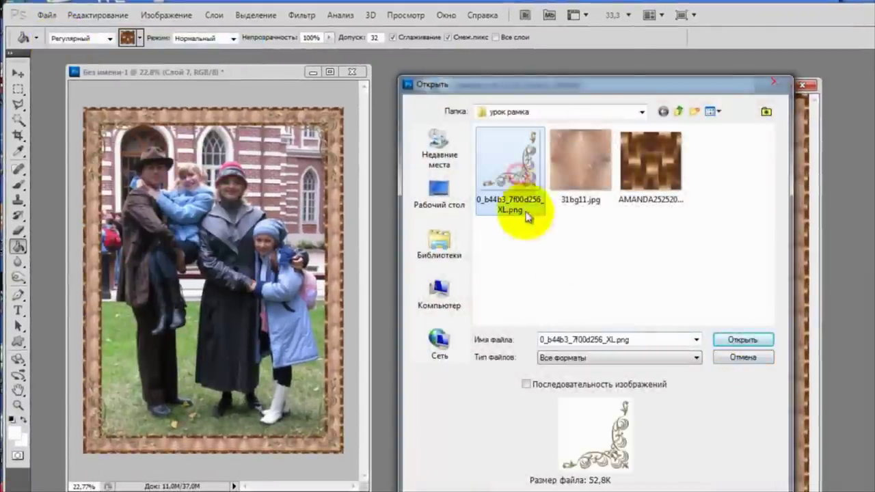
pyautogui.click(757, 339)
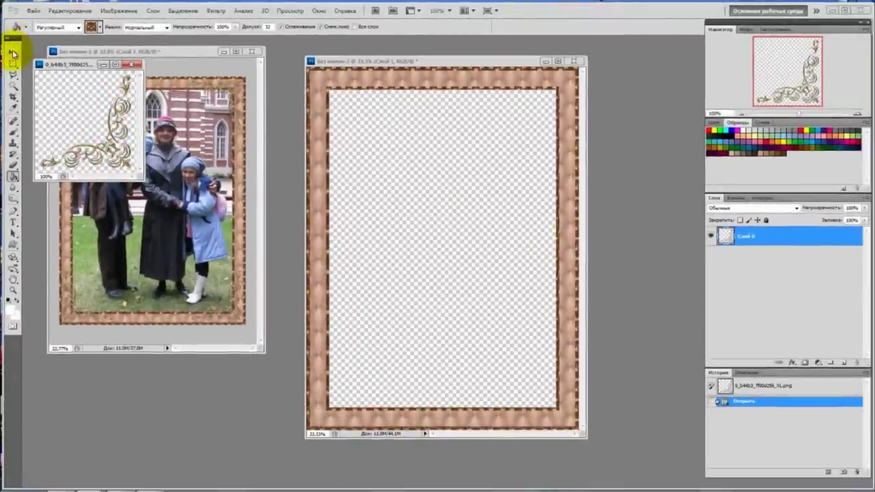
# Copy the ornament into the lower-right corner of the new frame document and place its layer above all the others.
pyautogui.click(12, 53)
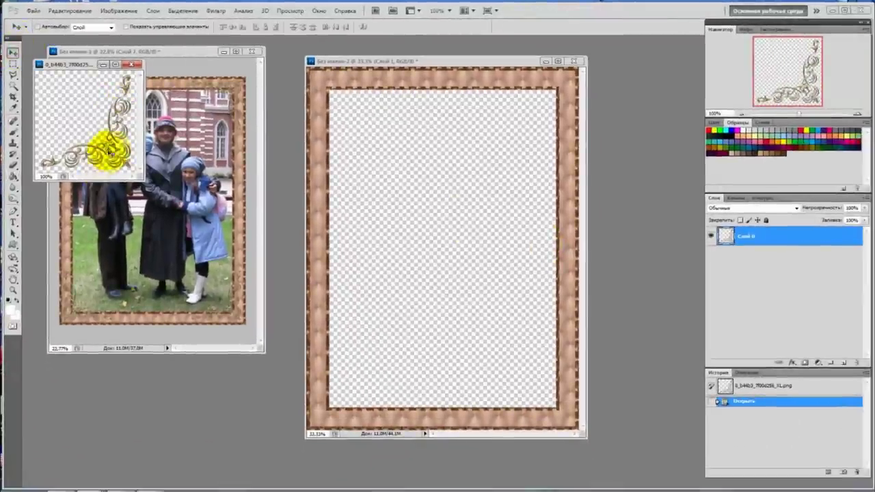
pyautogui.moveTo(111, 146); pyautogui.dragTo(557, 406)
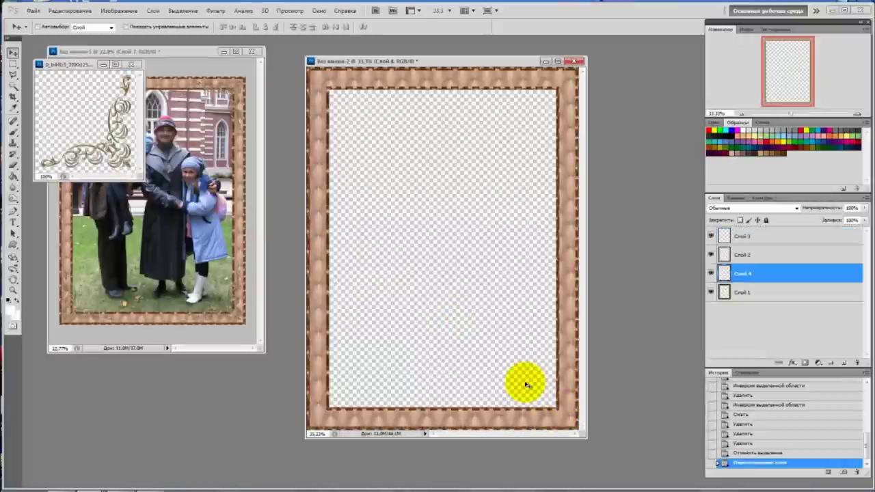
pyautogui.moveTo(765, 282); pyautogui.dragTo(763, 234)
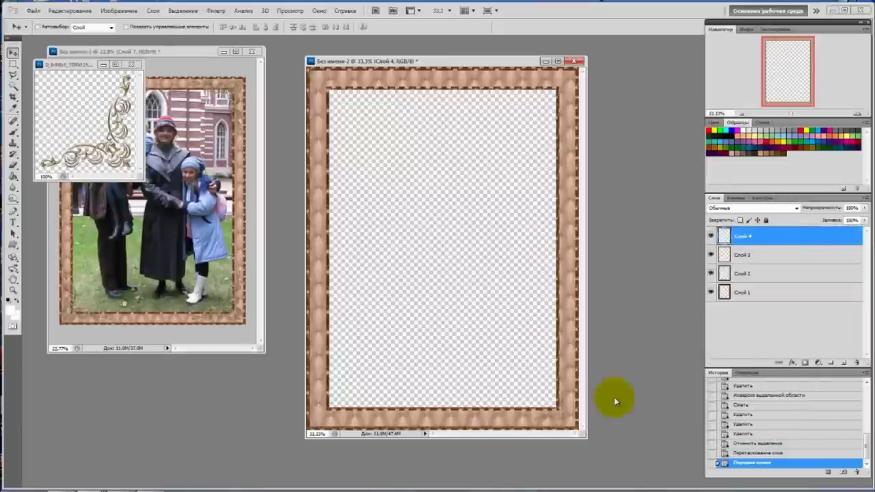
# Scale the ornament proportionally to about 270% and fit it into the frame's lower-right corner.
pyautogui.click(71, 11)
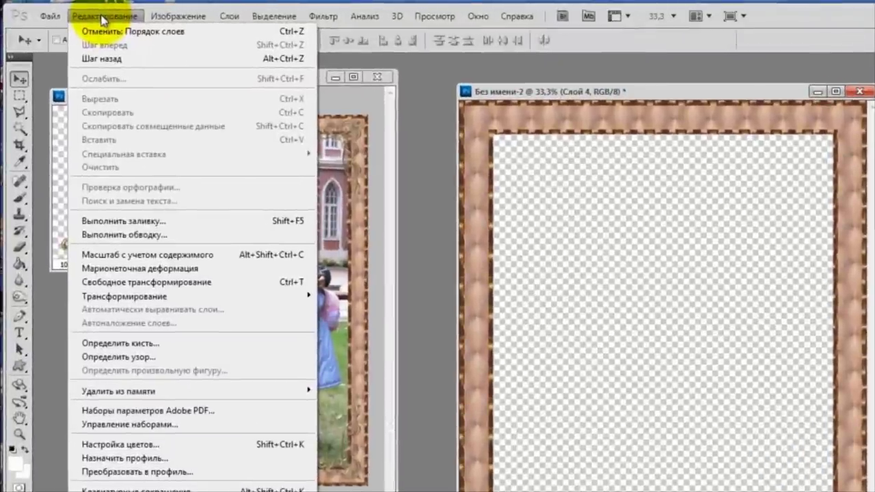
pyautogui.moveTo(128, 295)
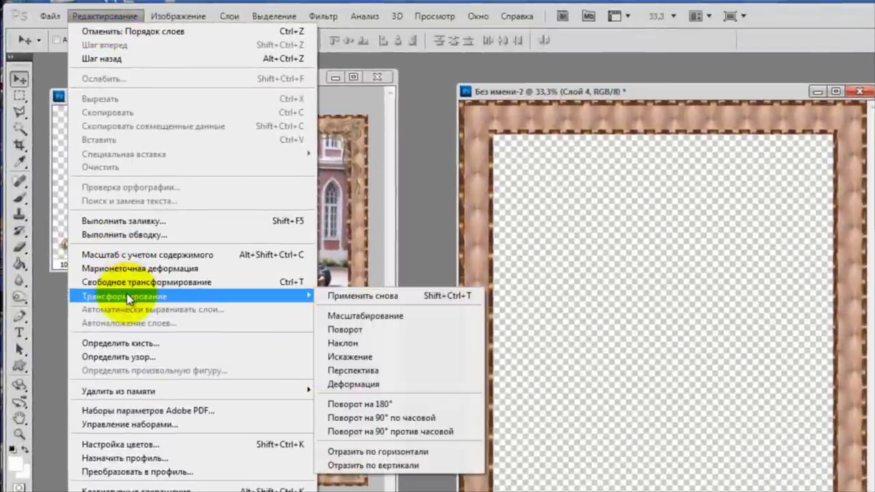
pyautogui.click(400, 317)
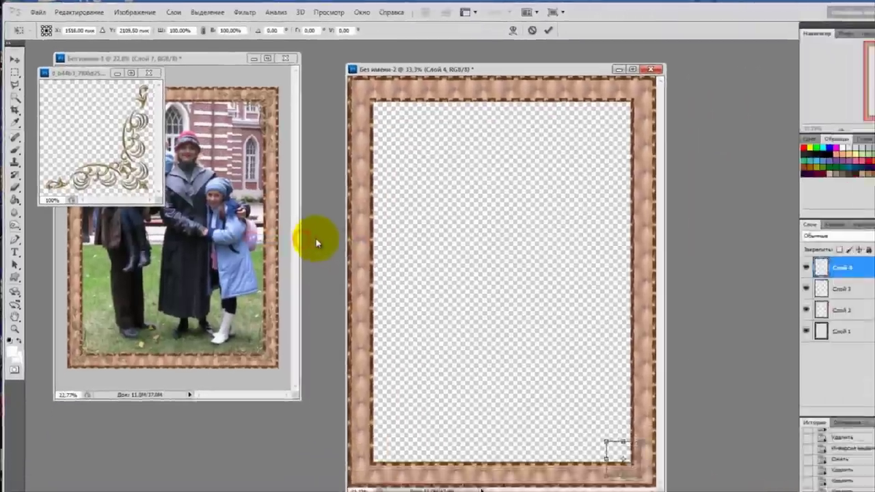
pyautogui.press('shift')
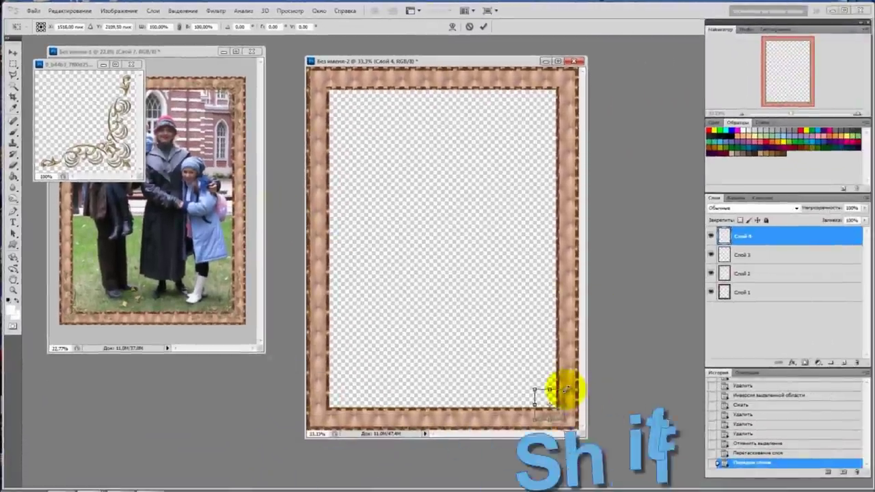
pyautogui.moveTo(566, 390); pyautogui.dragTo(541, 414)
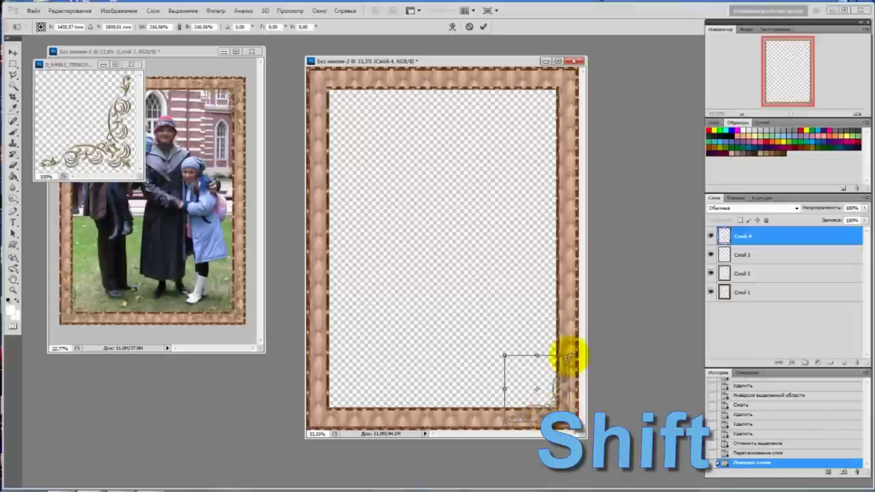
pyautogui.moveTo(567, 356); pyautogui.dragTo(566, 346)
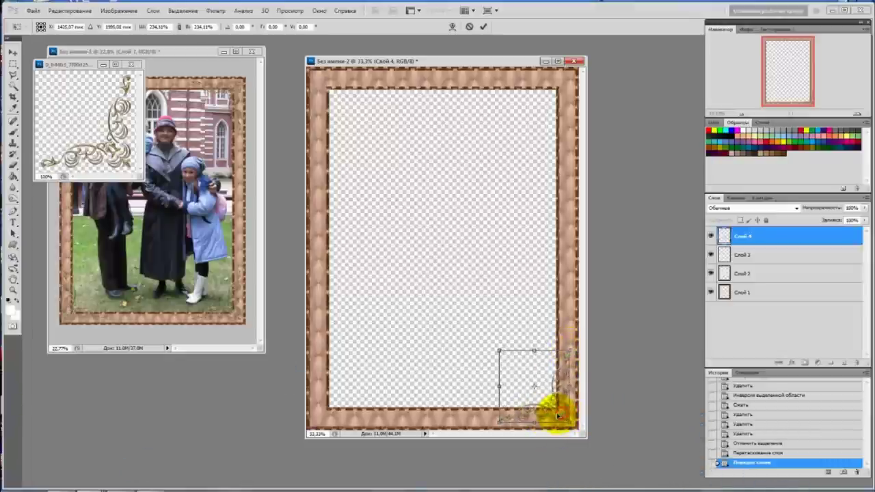
pyautogui.moveTo(557, 415); pyautogui.dragTo(561, 416)
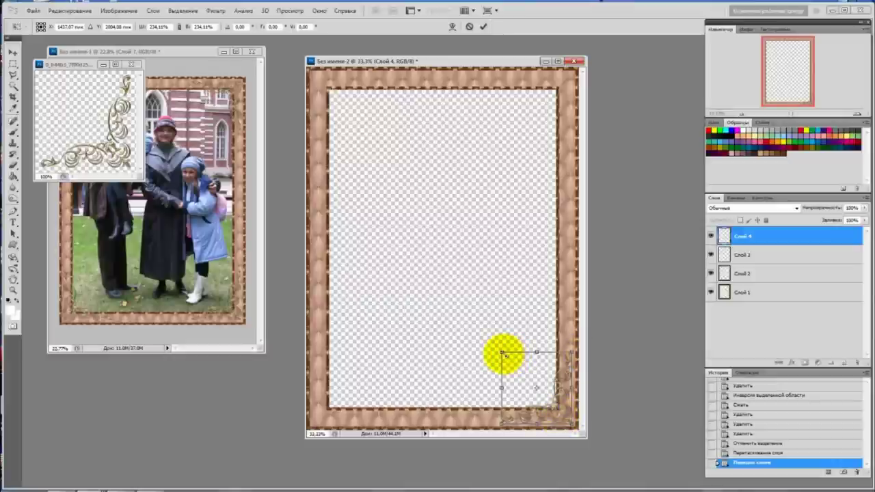
pyautogui.moveTo(502, 353); pyautogui.dragTo(492, 341)
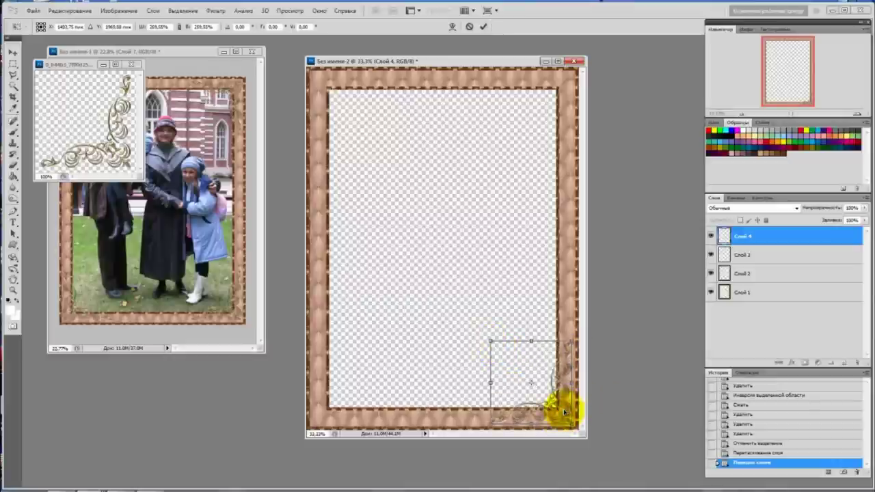
pyautogui.press('Return')
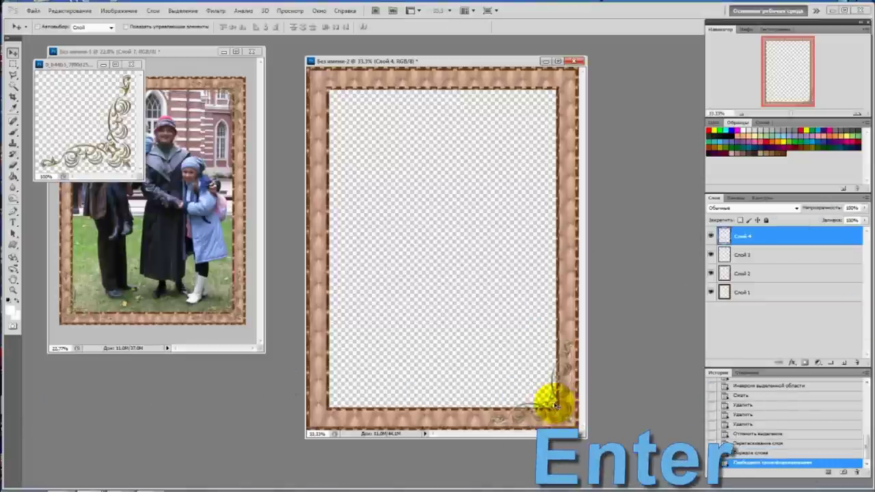
# Duplicate the ornament layer Слой 4 three times.
pyautogui.doubleClick(742, 235)
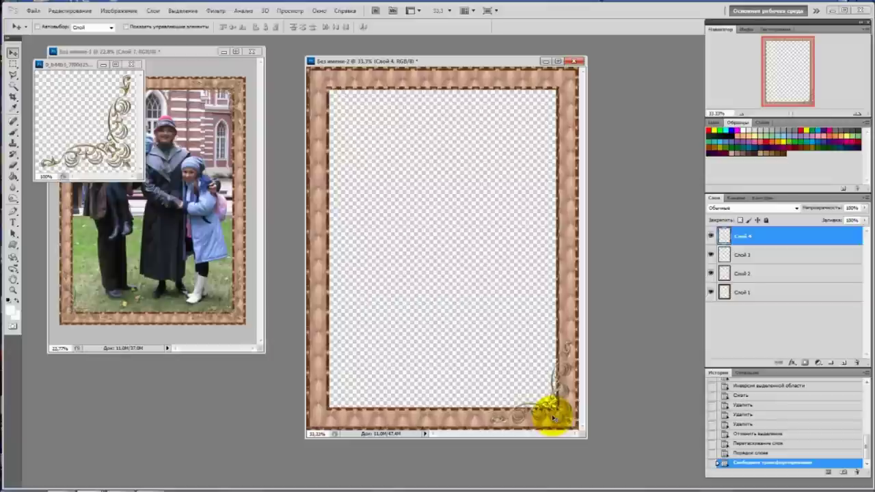
pyautogui.hotkey('ctrl', 'j')
pyautogui.hotkey('ctrl', 'j')
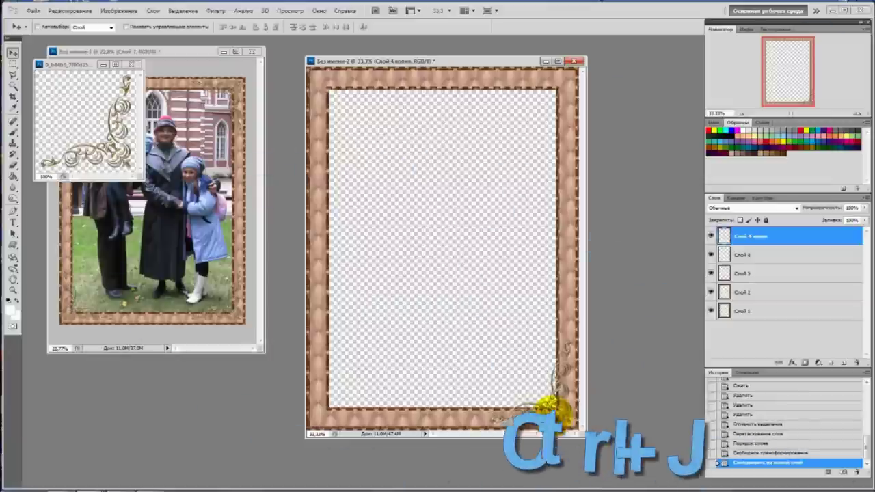
pyautogui.hotkey('ctrl', 'j')
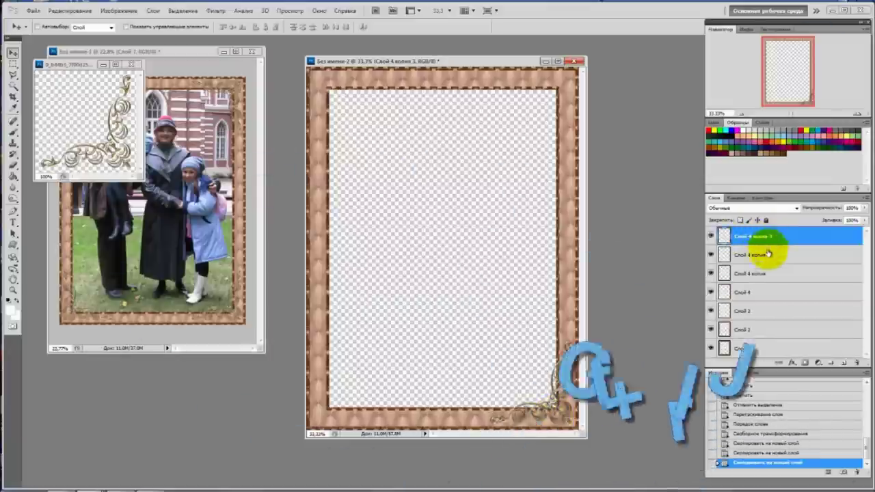
# Flip the topmost ornament copy horizontally and move it to the frame's lower-left corner.
pyautogui.click(65, 12)
pyautogui.moveTo(80, 199)
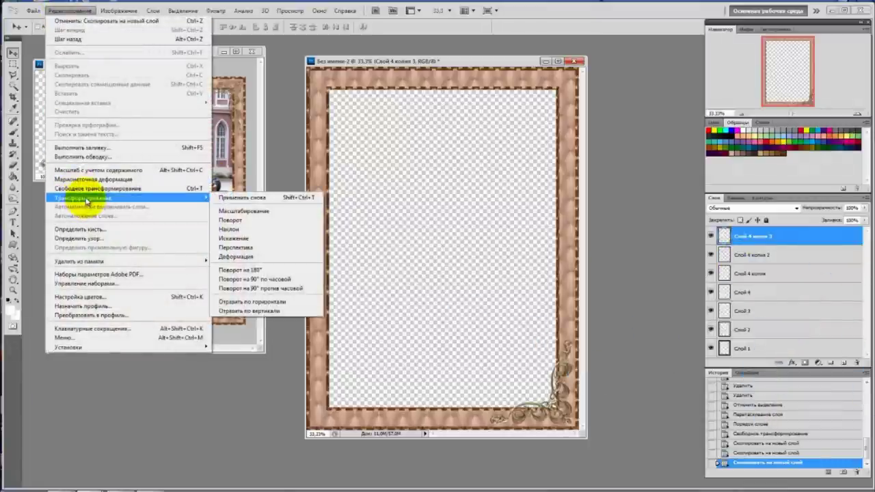
pyautogui.click(276, 304)
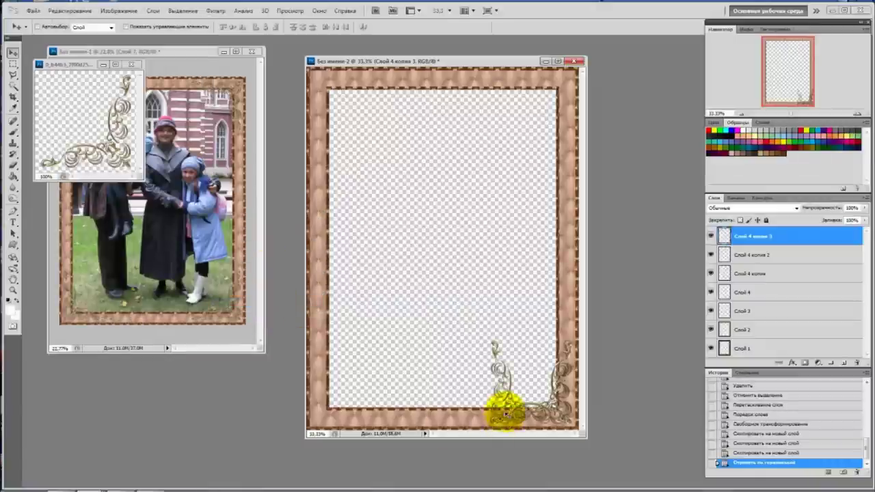
pyautogui.moveTo(504, 413); pyautogui.dragTo(332, 408)
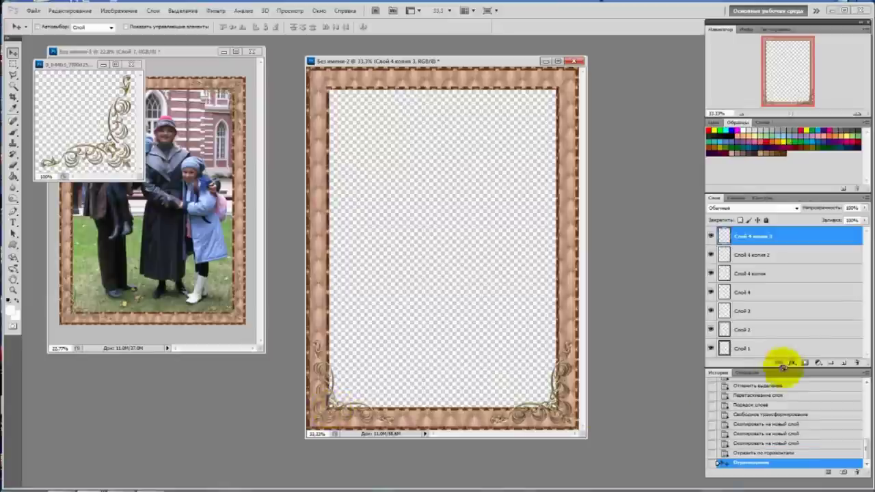
# Flip the ornament layer Слой 4 копия 2 vertically and move it to the frame's upper-right corner.
pyautogui.click(752, 255)
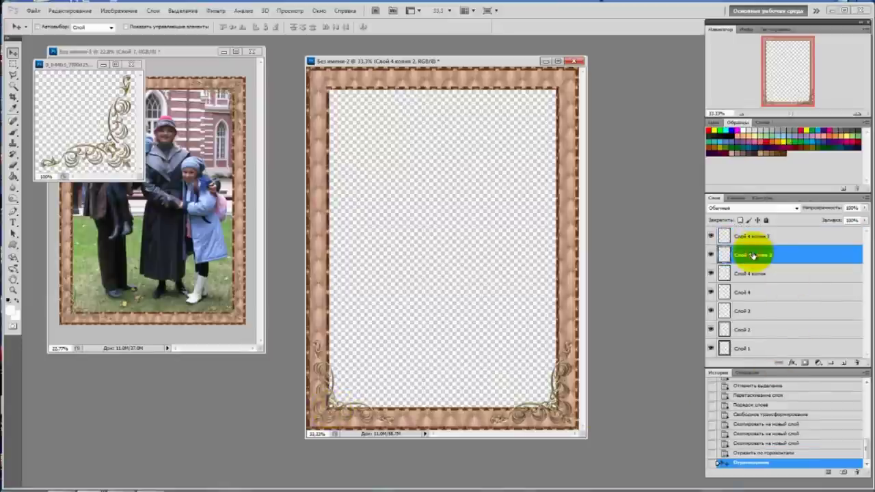
pyautogui.click(65, 12)
pyautogui.moveTo(74, 199)
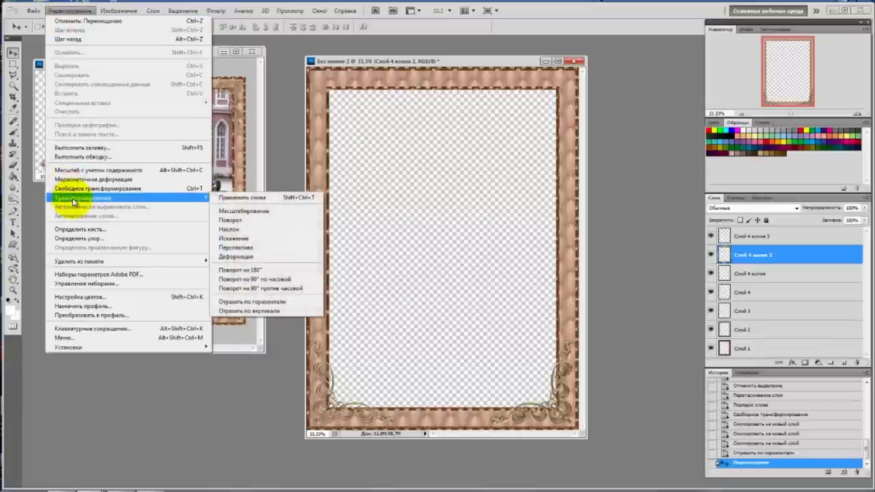
pyautogui.click(264, 312)
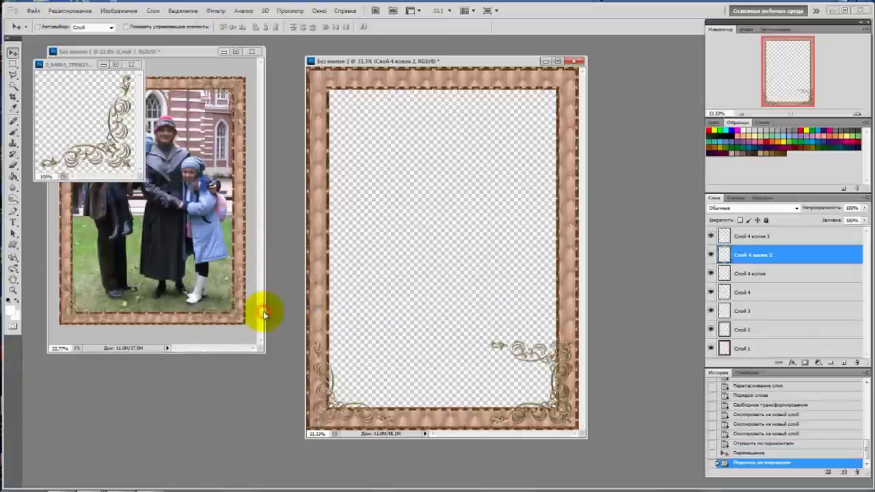
pyautogui.moveTo(520, 354); pyautogui.dragTo(553, 83)
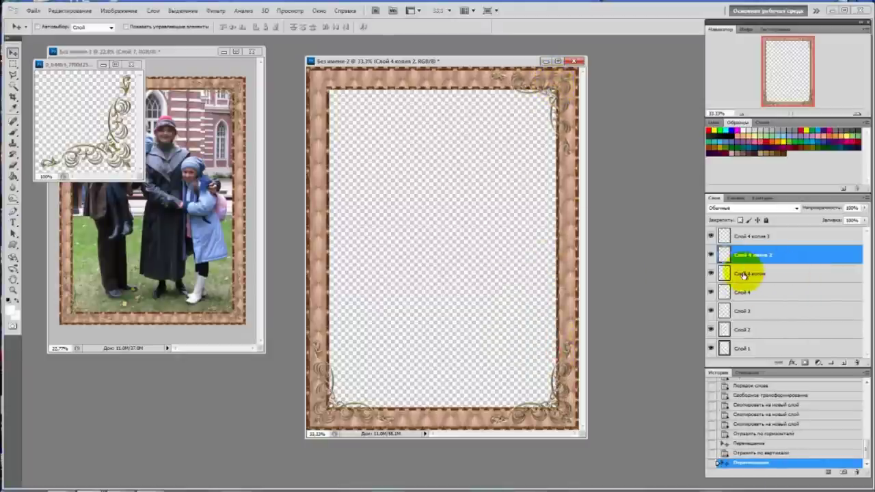
# Flip the ornament layer Слой 4 копия horizontally and vertically, and move it to the frame's upper-left corner.
pyautogui.click(744, 276)
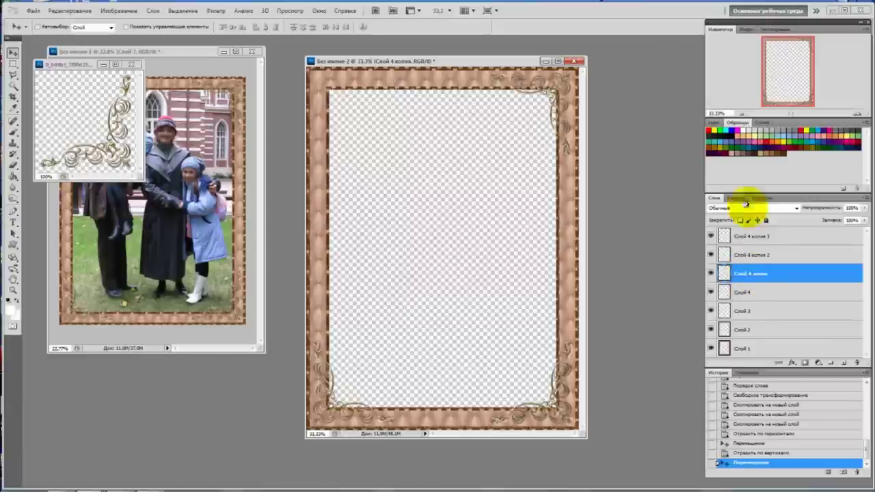
pyautogui.click(65, 10)
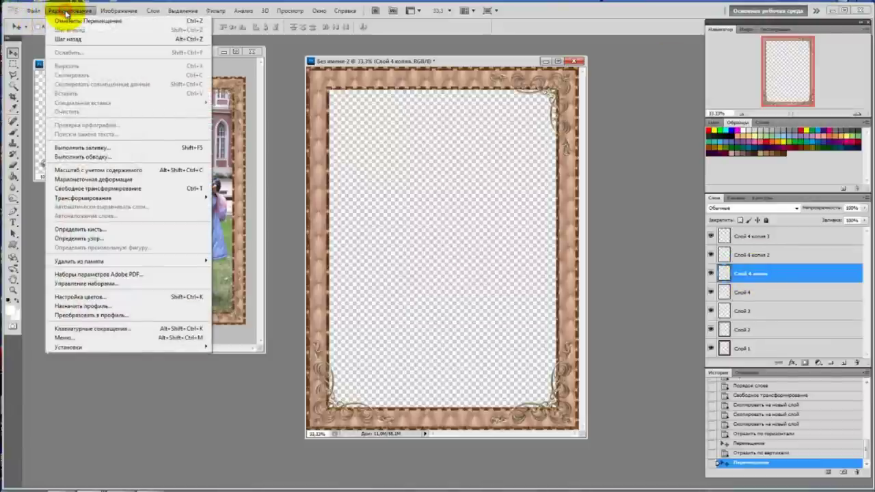
pyautogui.moveTo(68, 199)
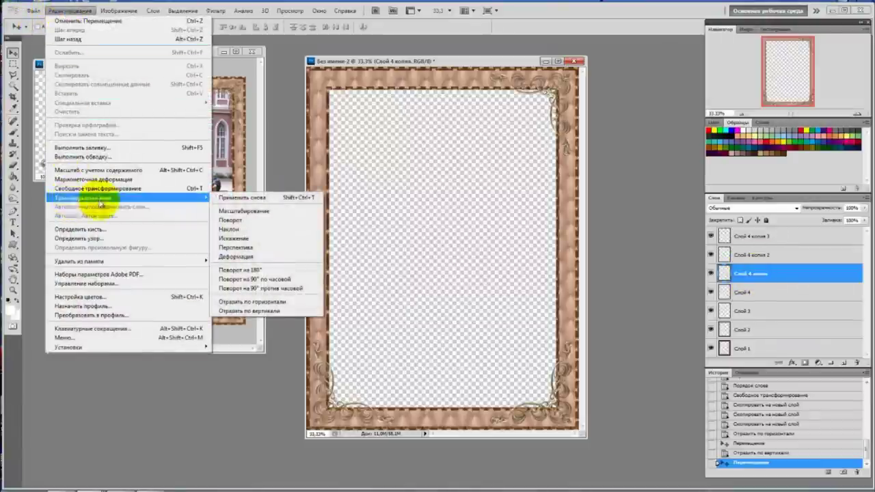
pyautogui.click(247, 302)
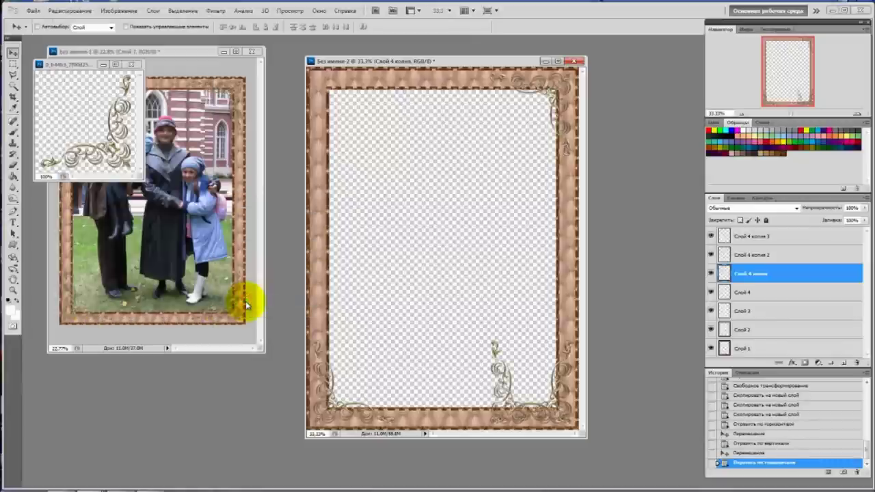
pyautogui.click(59, 12)
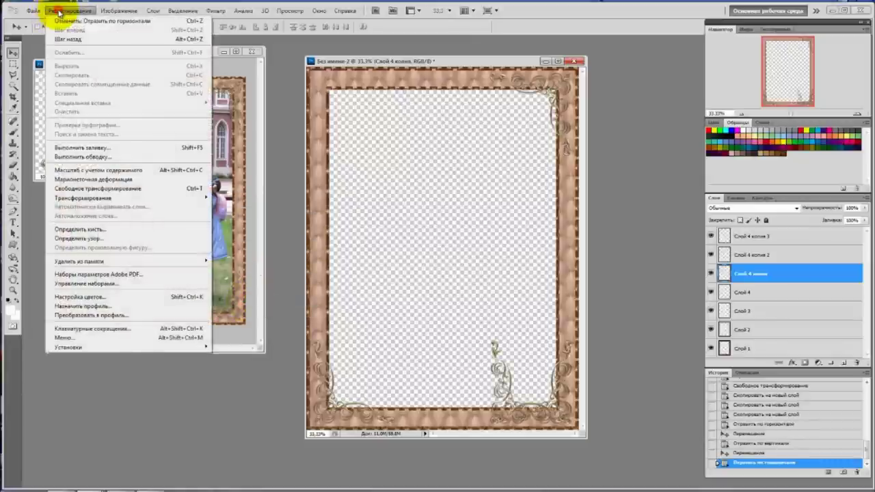
pyautogui.moveTo(77, 199)
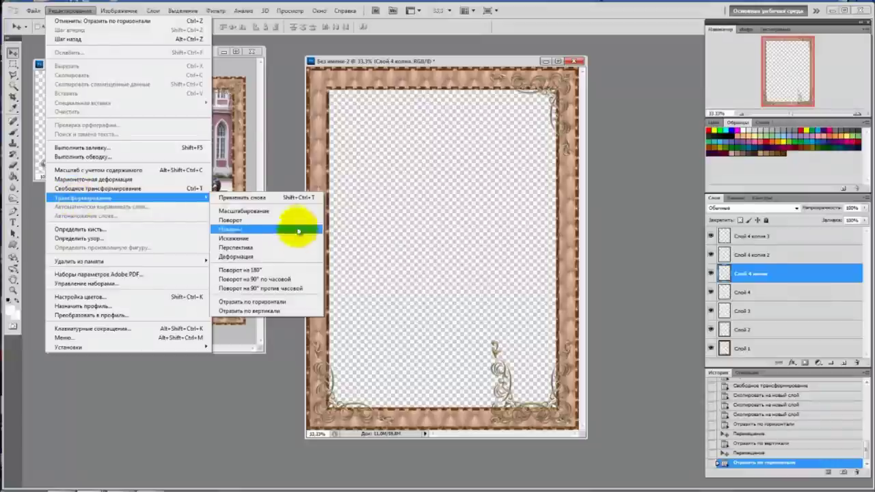
pyautogui.click(274, 311)
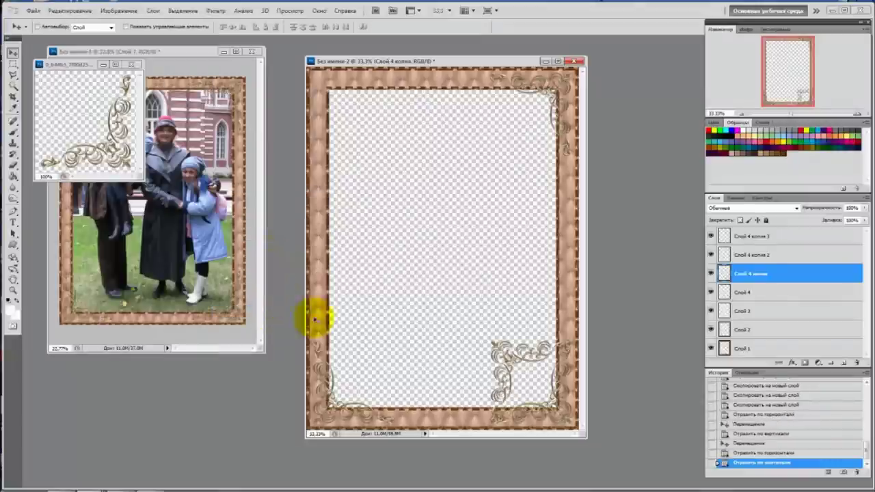
pyautogui.moveTo(512, 357); pyautogui.dragTo(336, 97)
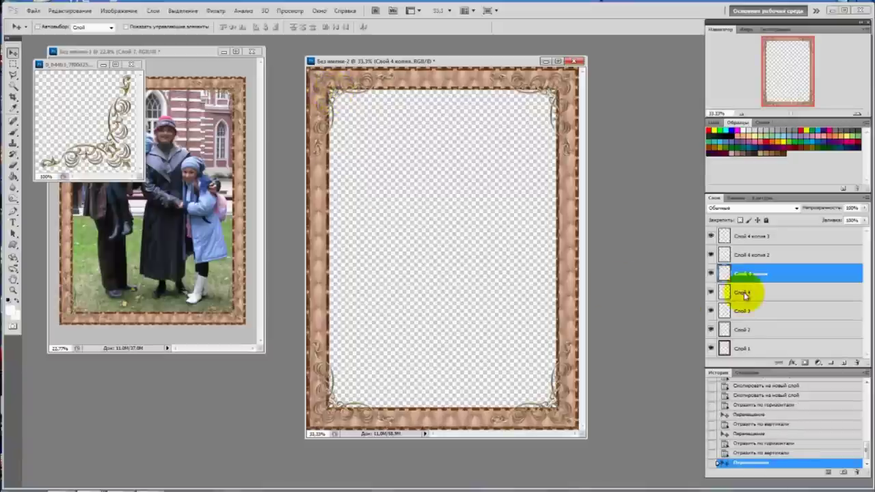
# Merge all layers from Слой 1 to Слой 4 копия 3 into one, and bring the framed family photo document forward.
pyautogui.click(820, 354)
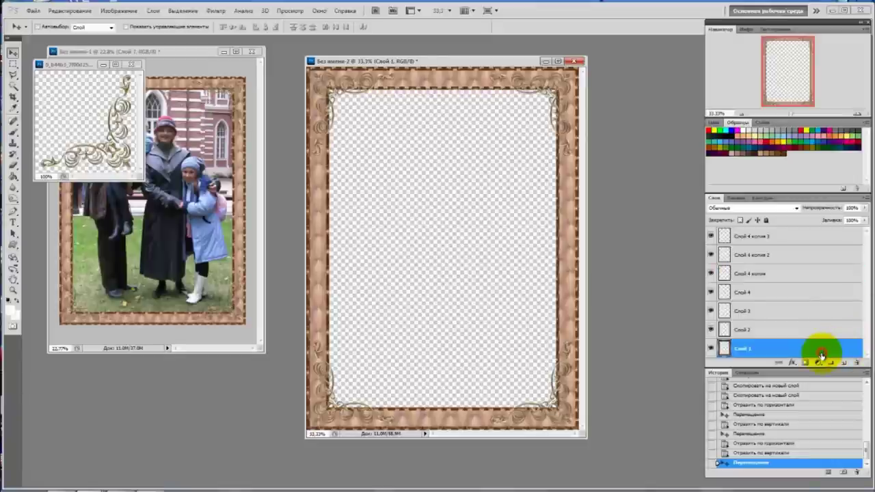
pyautogui.keyDown('shift'); pyautogui.click(801, 234); pyautogui.keyUp('shift')
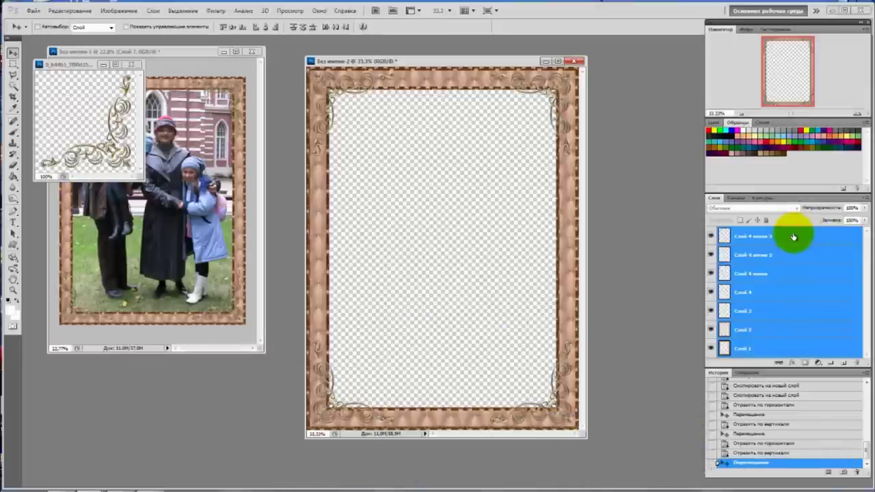
pyautogui.rightClick(794, 236)
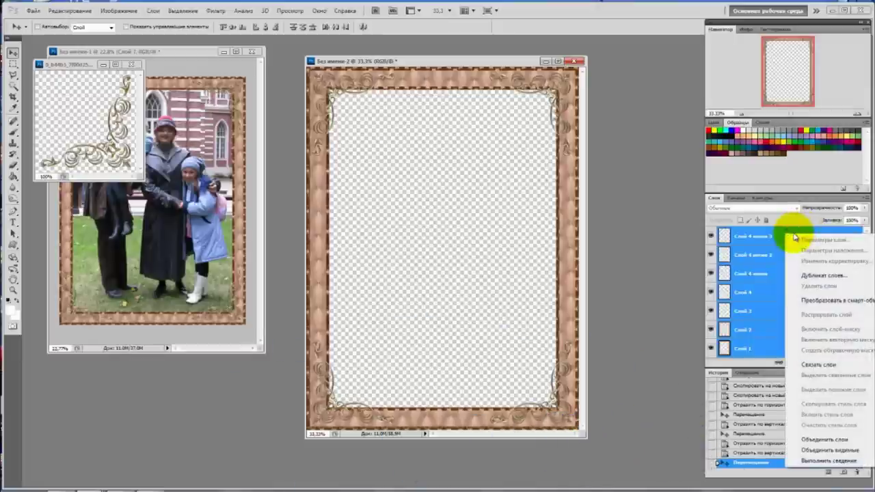
pyautogui.click(823, 440)
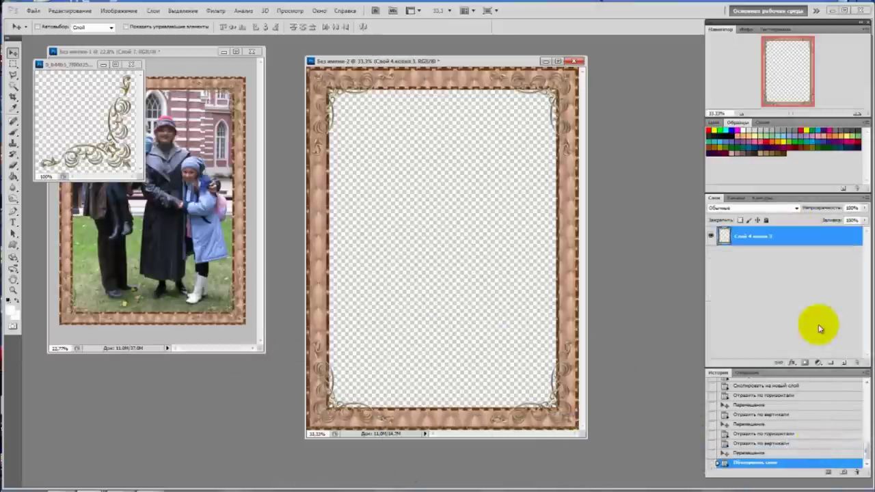
pyautogui.click(799, 252)
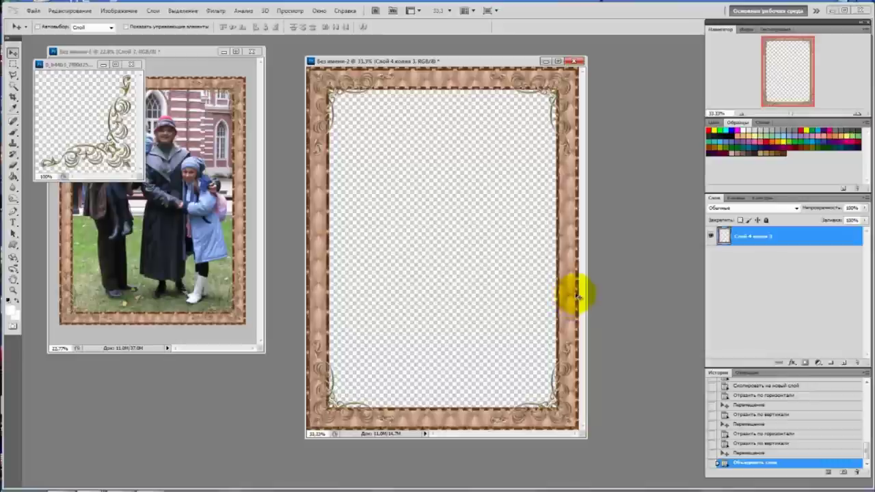
pyautogui.click(118, 51)
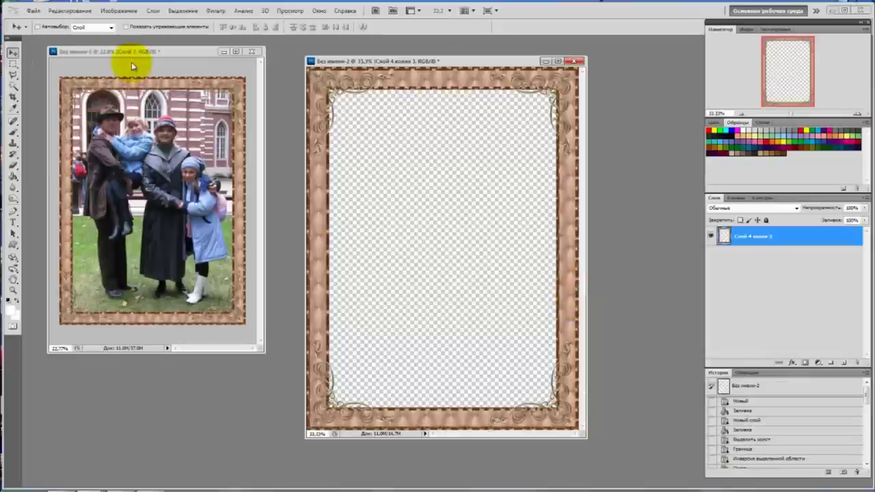